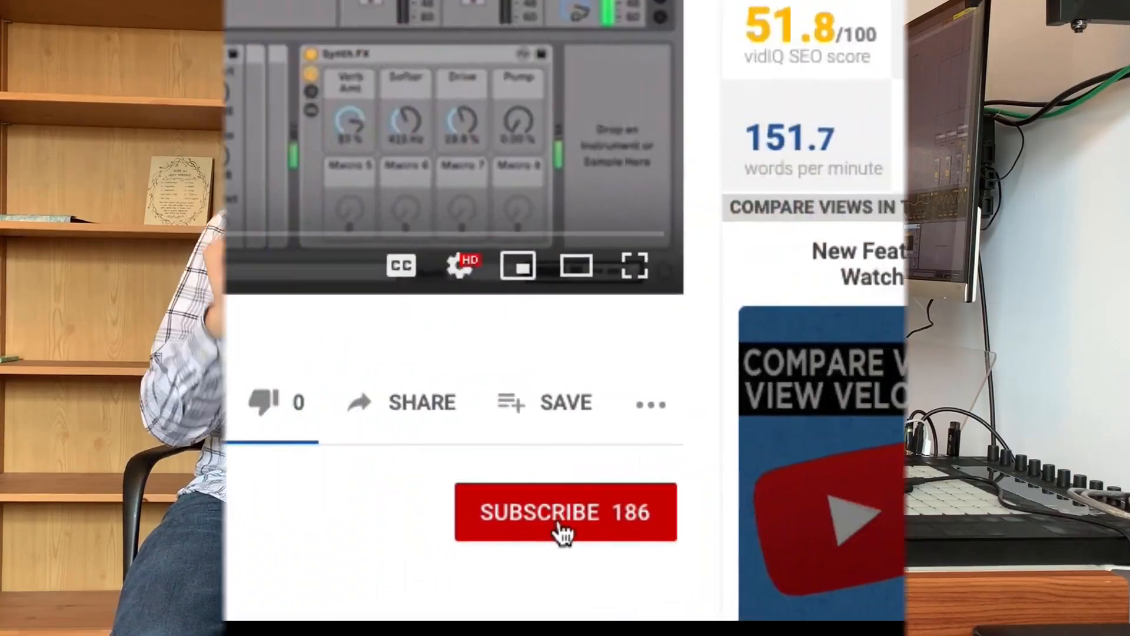
click(752, 578)
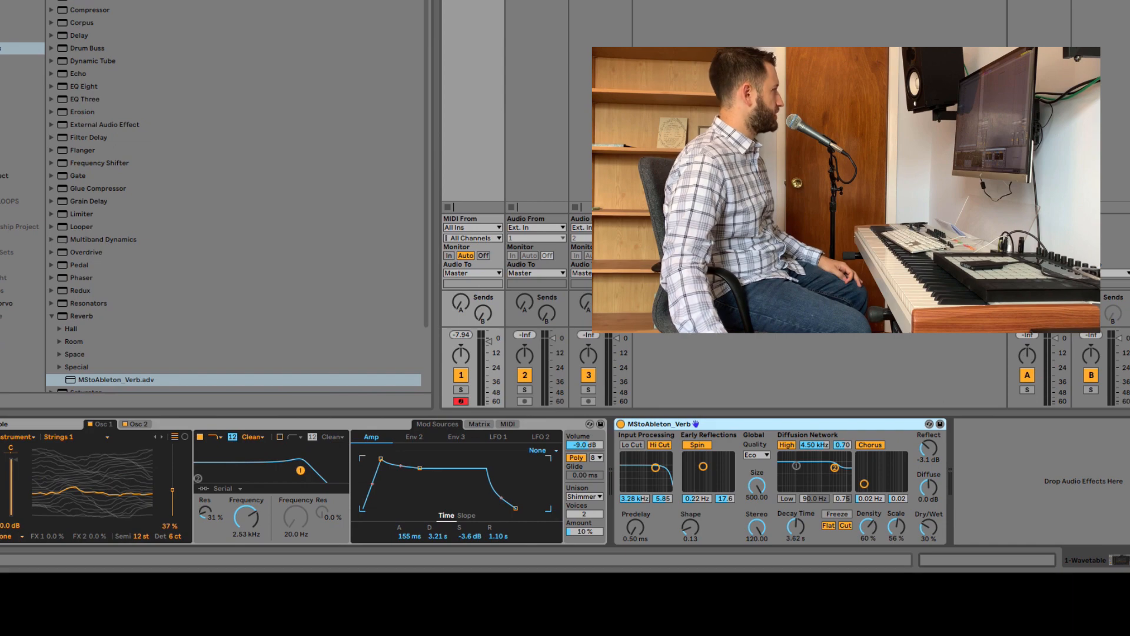
Hide the browser and enlarge the expanded Wavetable view to examine the patch's envelopes and LFOs
key(alt+super+b)
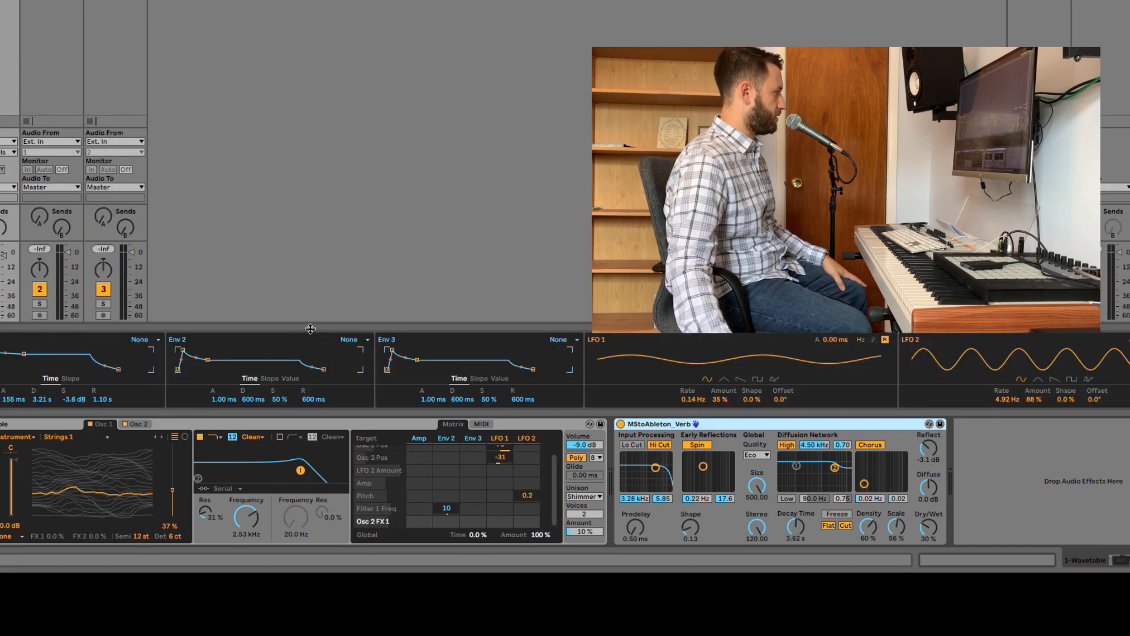
drag(311, 329, 298, 43)
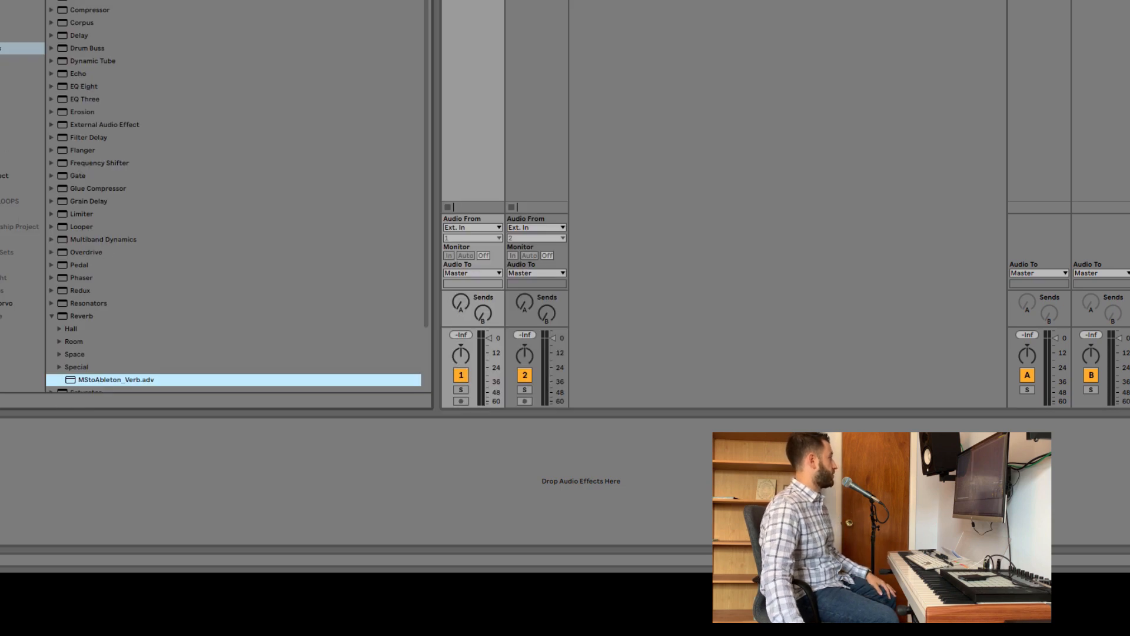
Load the Wavetable instrument onto a new MIDI track and hide the browser
click(7, 36)
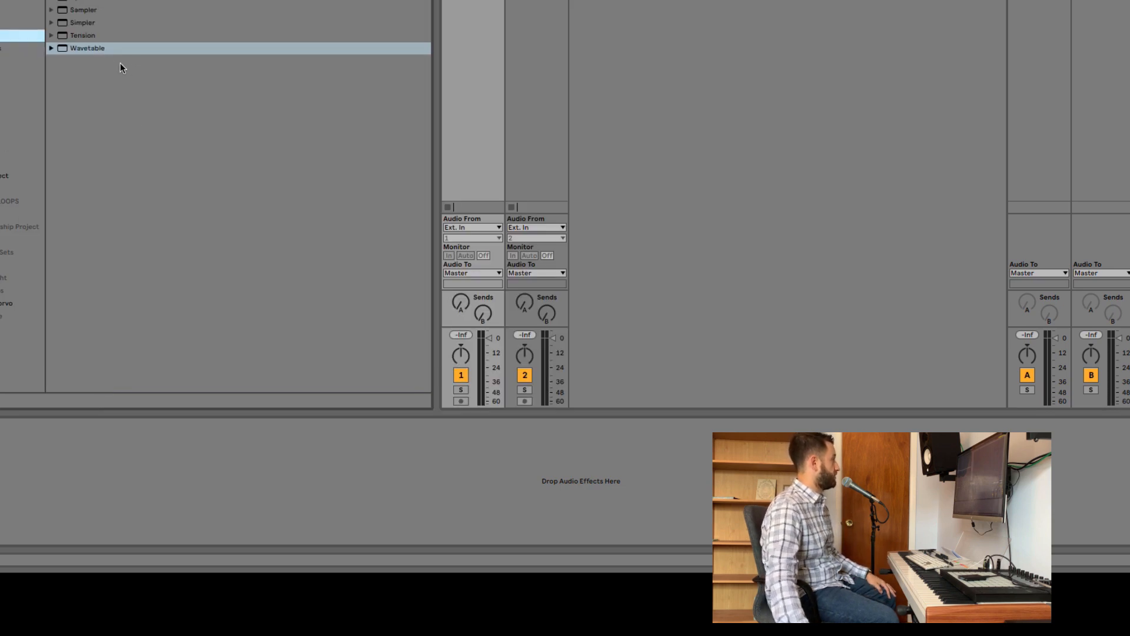
drag(120, 49, 630, 6)
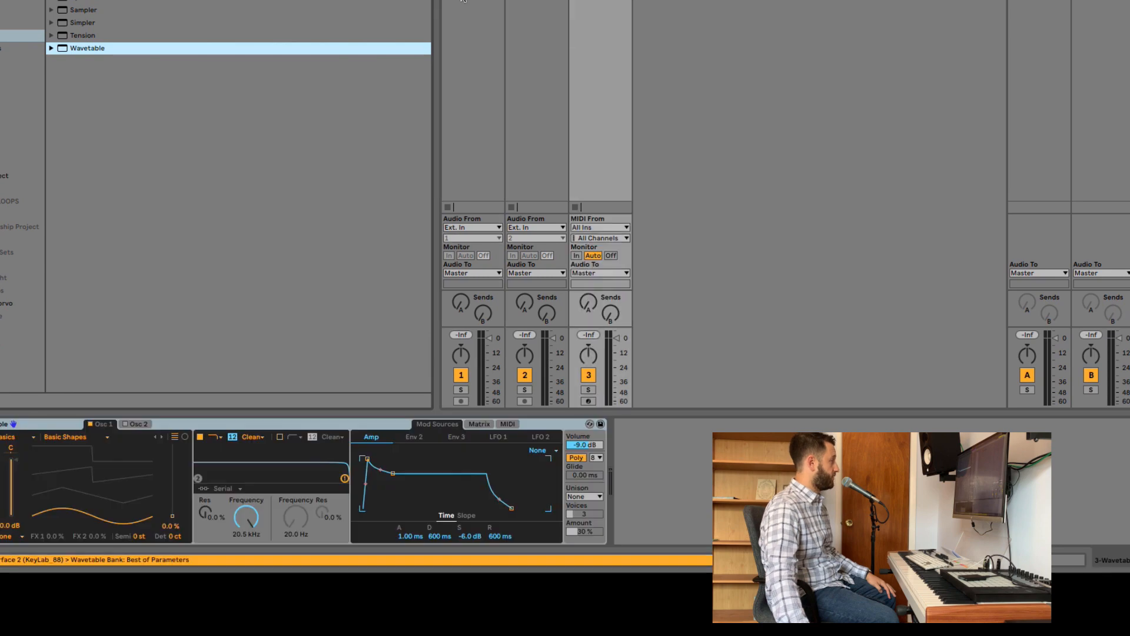
key(super+alt+b)
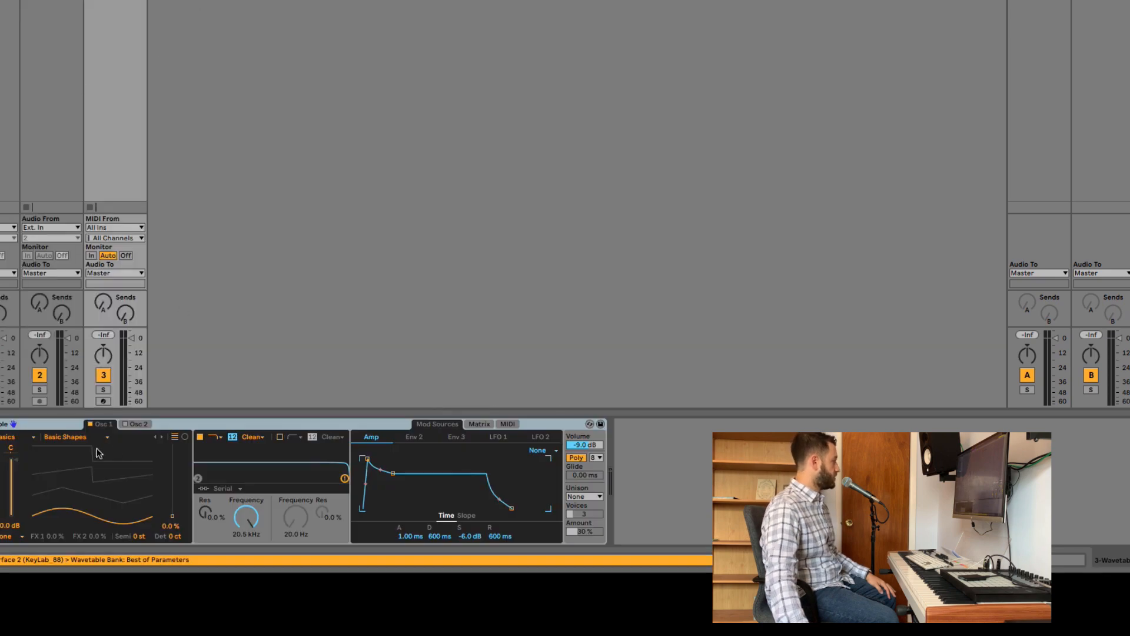
Show Wavetable in its expanded view and arm its track for recording
click(1, 424)
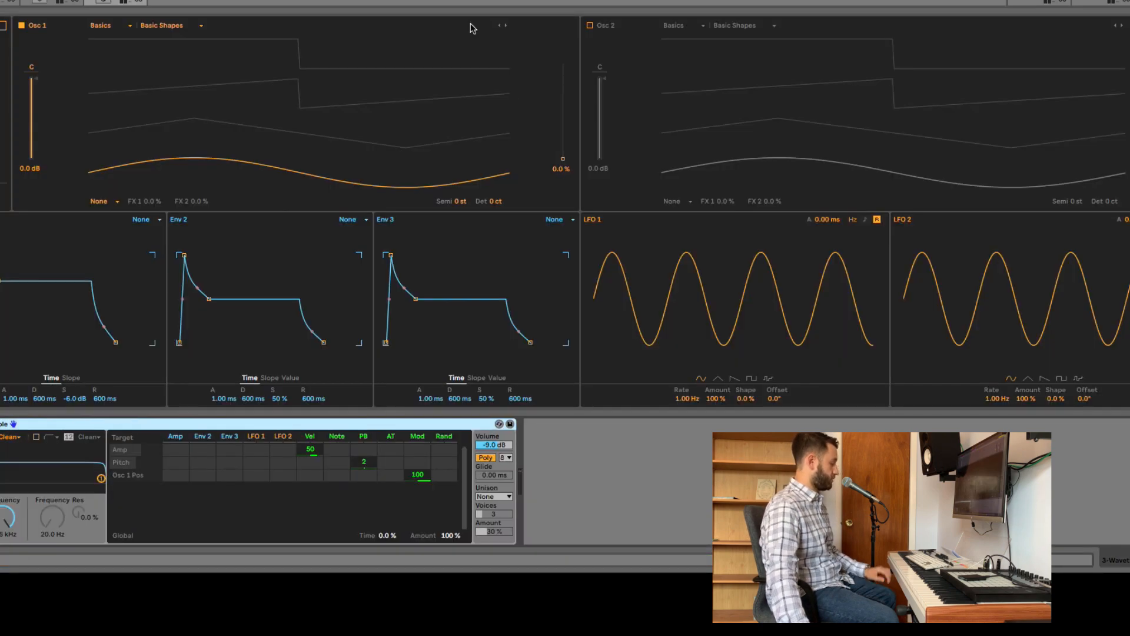
click(104, 2)
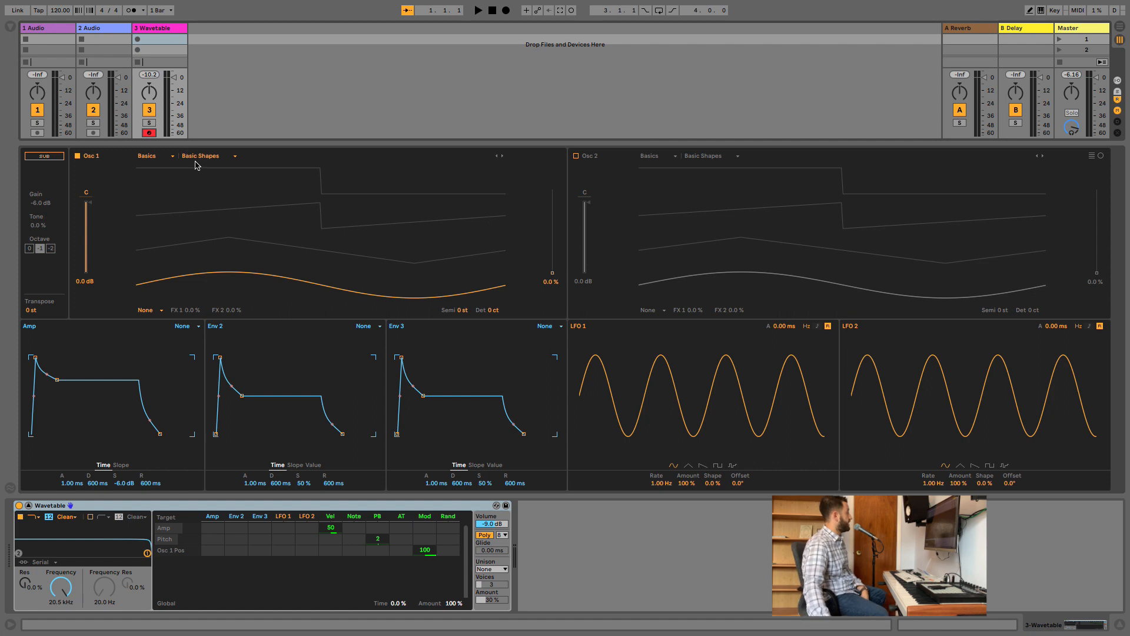
Set oscillator 1 to the Strings 1 wavetable from the Instrument category
click(165, 157)
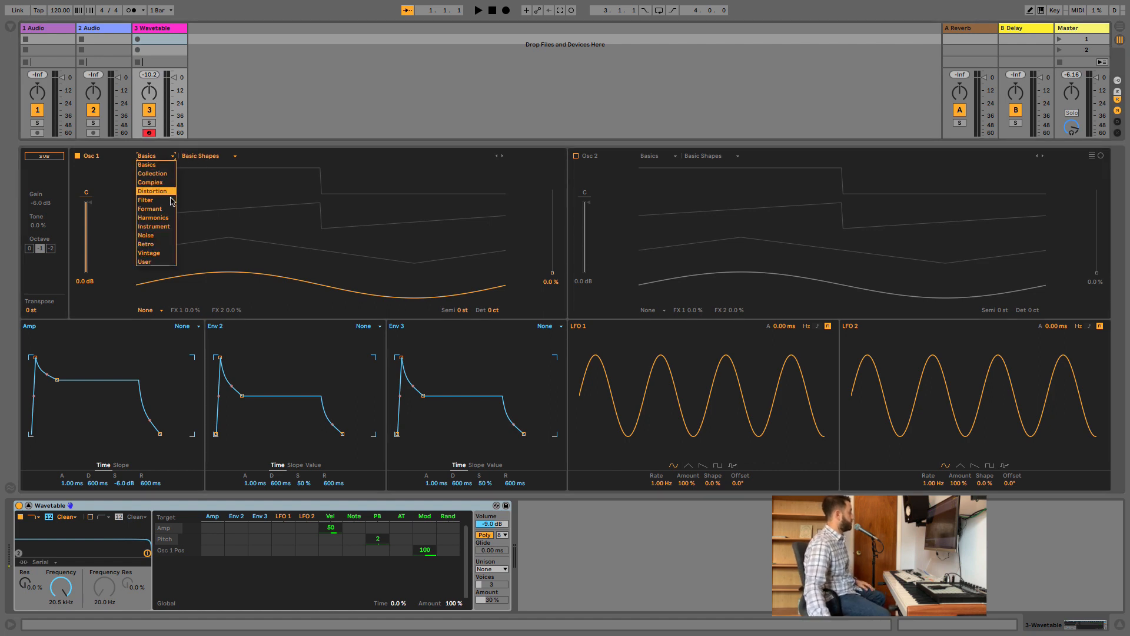
click(166, 228)
click(207, 156)
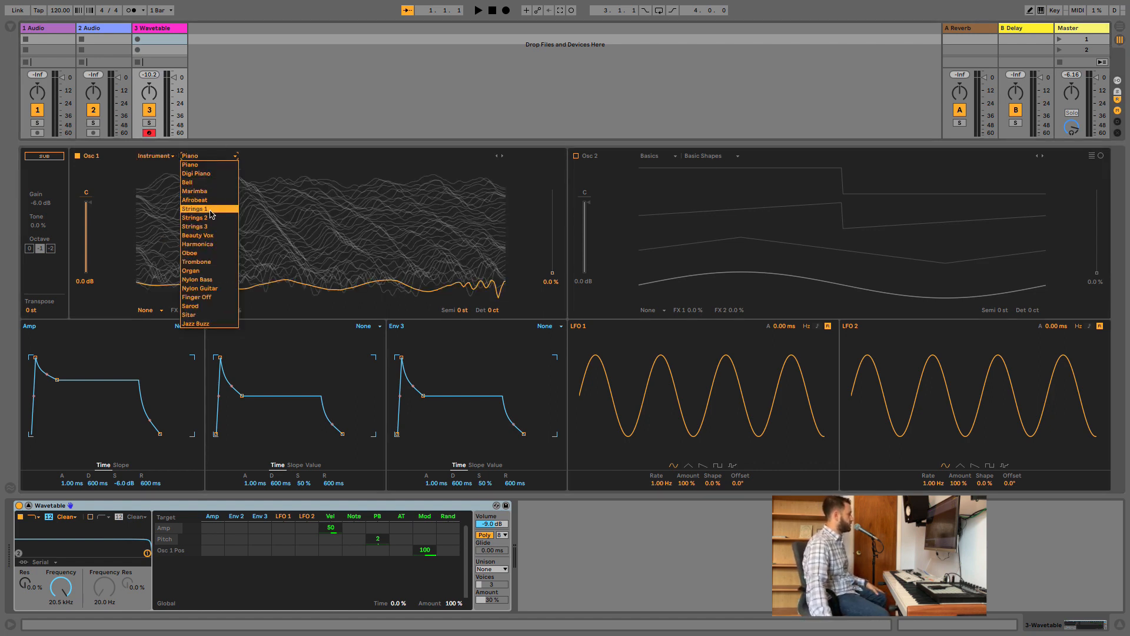
click(210, 211)
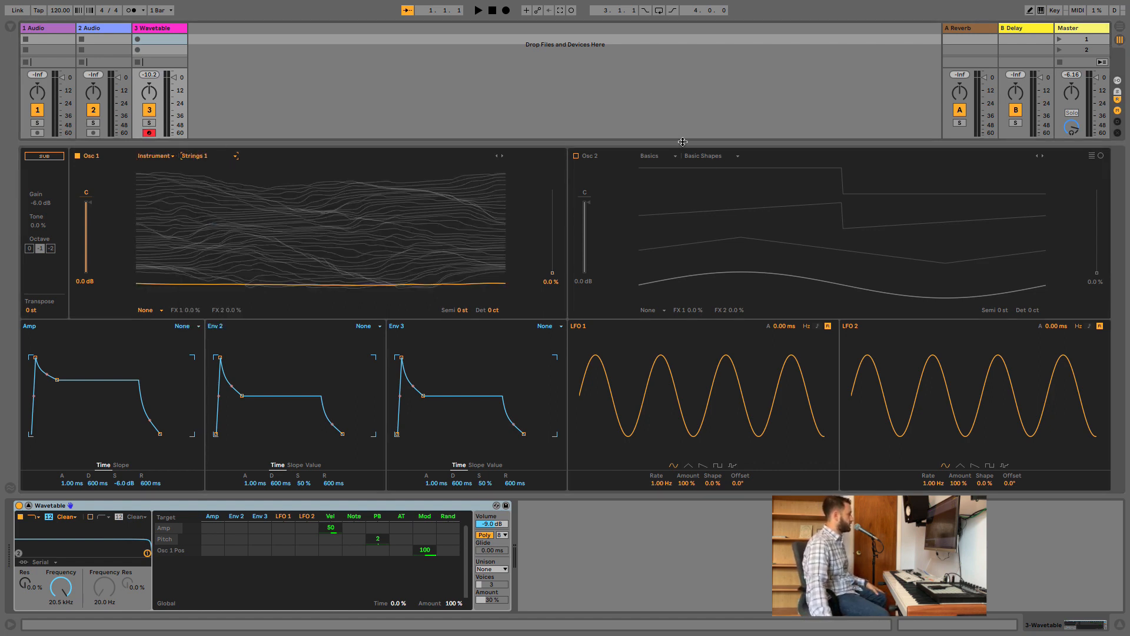
Switch on oscillator 2 and set it to the Strings 2 wavetable from the Instrument category
click(575, 156)
click(650, 156)
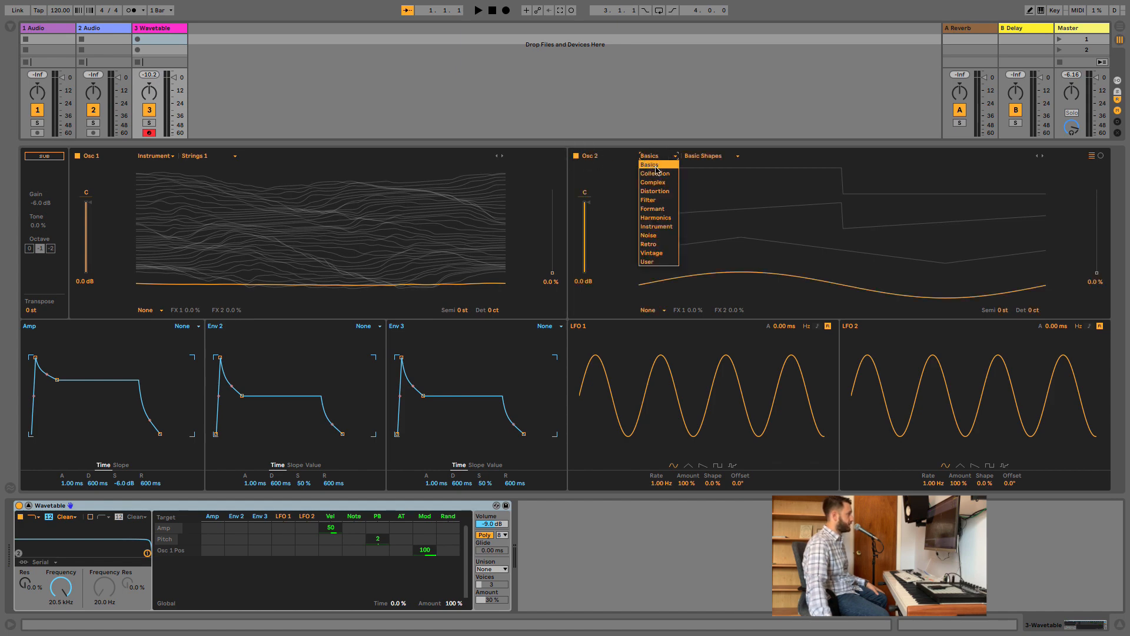
click(669, 228)
click(702, 157)
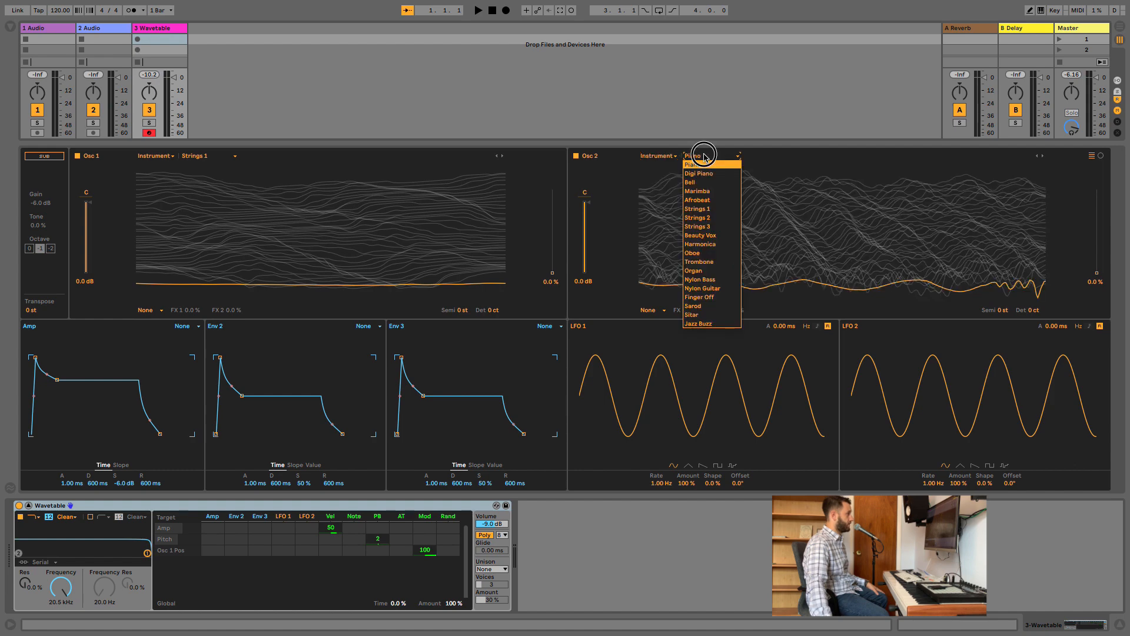
click(720, 218)
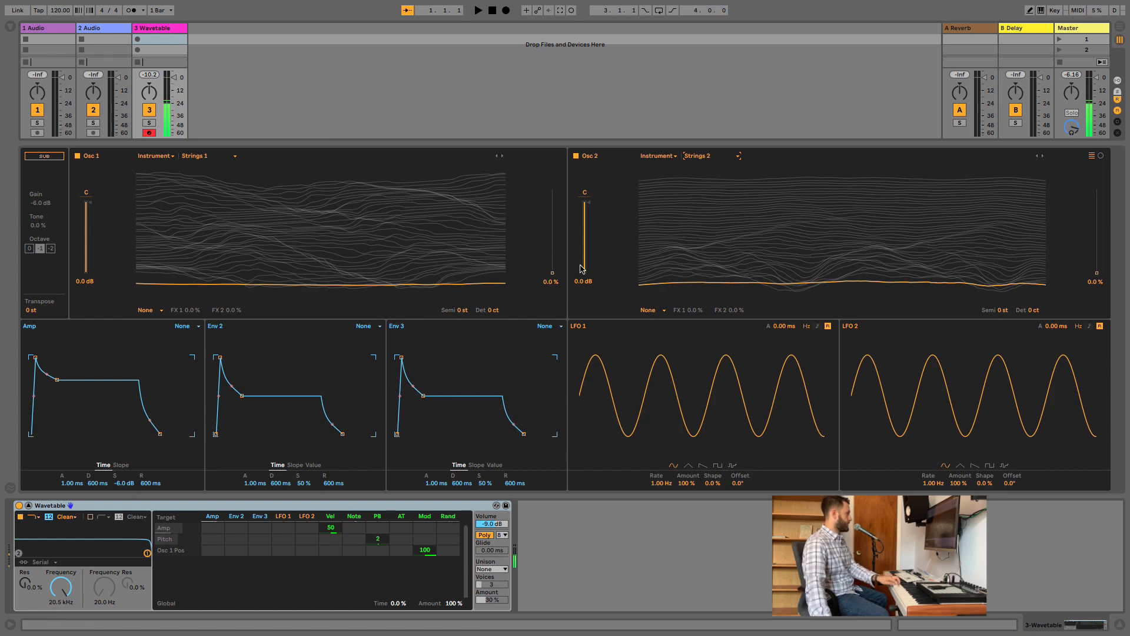
Switch off oscillator 2 and set oscillator 1's wavetable position to 25%
click(576, 156)
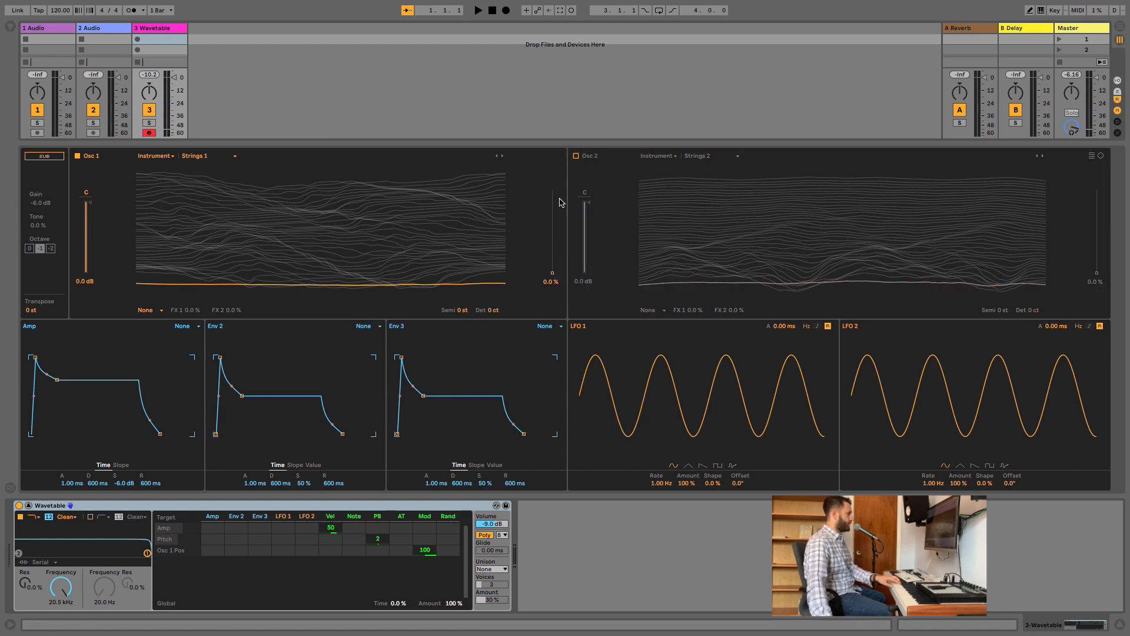
mouse_move(554, 274)
mouse_down()
mouse_move(553, 186)
mouse_move(554, 265)
mouse_move(553, 215)
mouse_move(553, 252)
mouse_up()
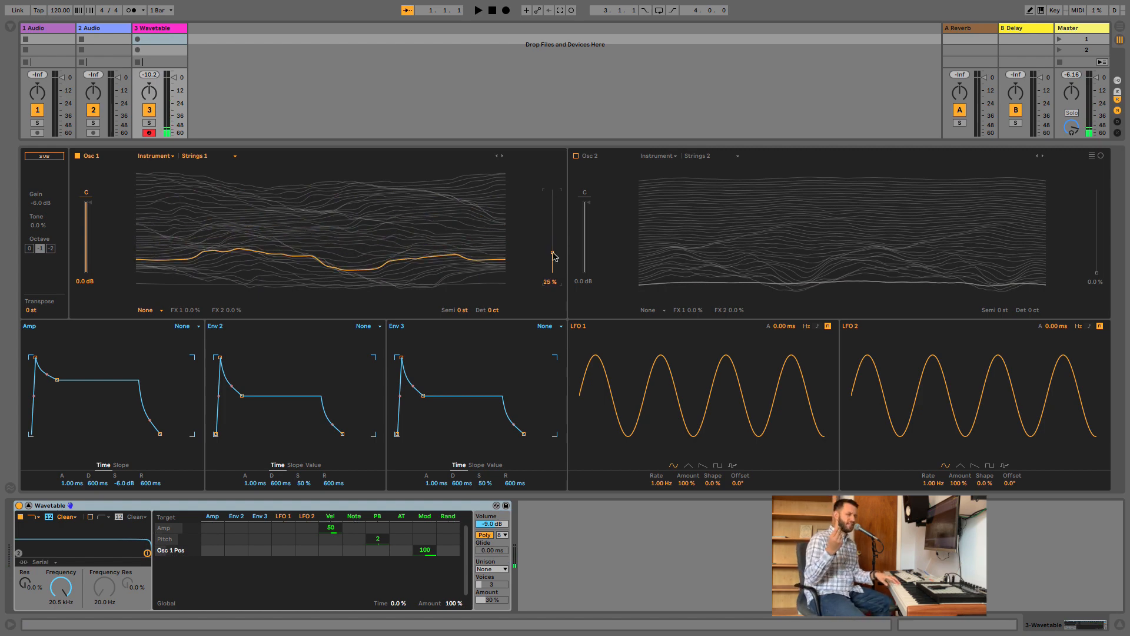
Switch oscillator 2 back on and set its wavetable position to 39%
click(577, 156)
mouse_move(1097, 273)
mouse_down()
mouse_move(1097, 233)
mouse_move(1097, 255)
mouse_up()
drag(845, 264, 845, 247)
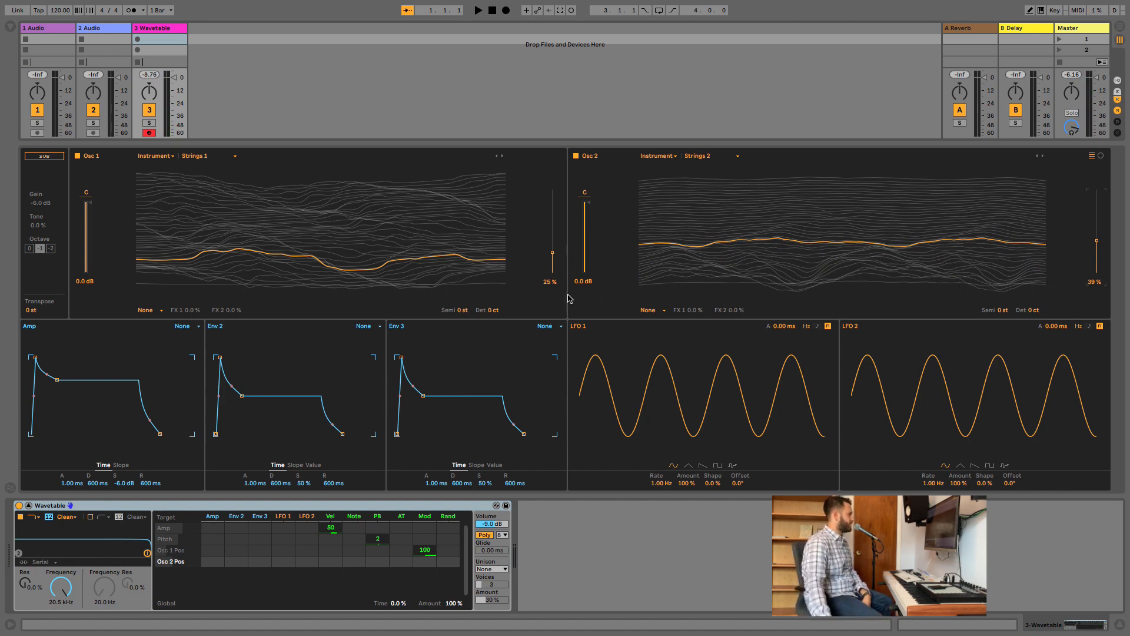
Set oscillator 1's wavetable position to 30%
drag(552, 254, 551, 245)
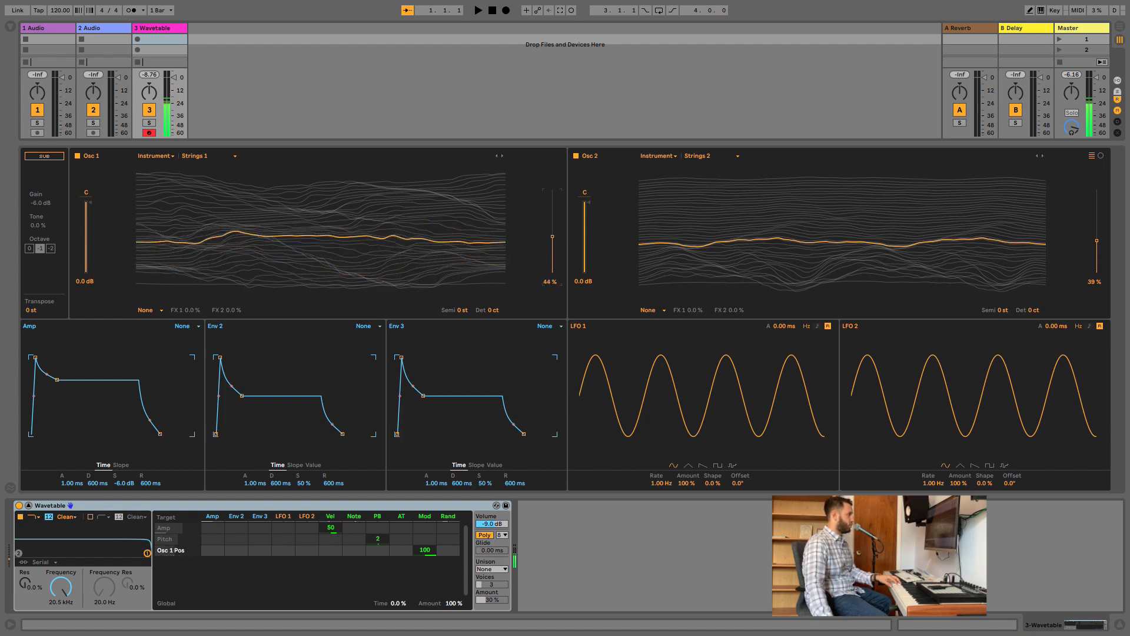
drag(552, 237, 553, 252)
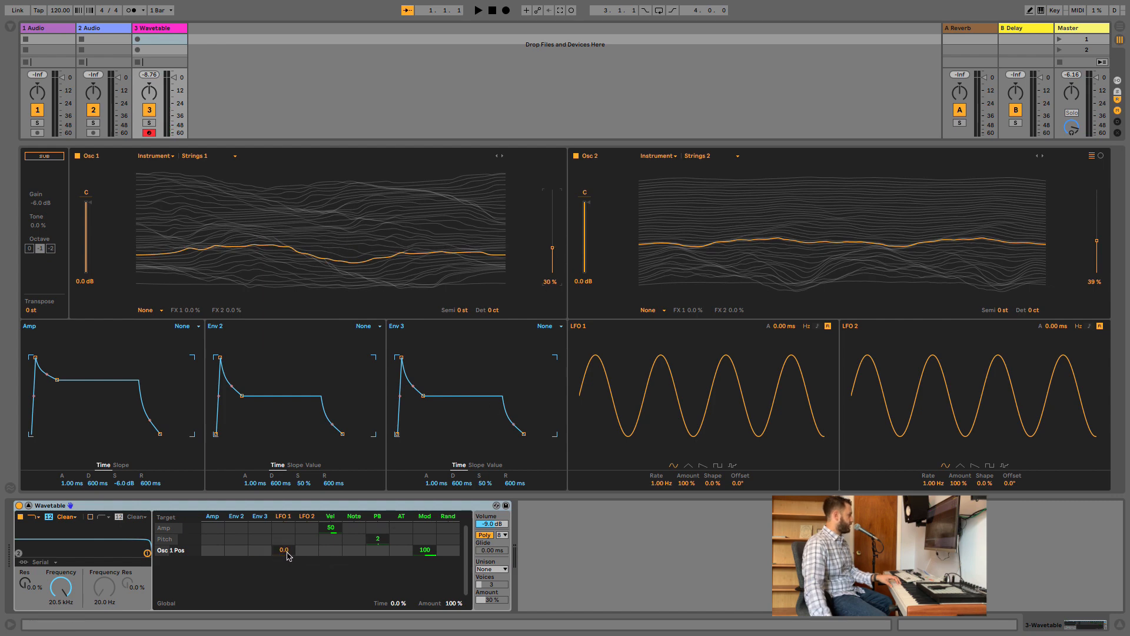
Modulate oscillator 1's position with LFO 1 by 42, using an LFO amount of 35% and a rate of 0.48 Hz
drag(287, 553, 287, 542)
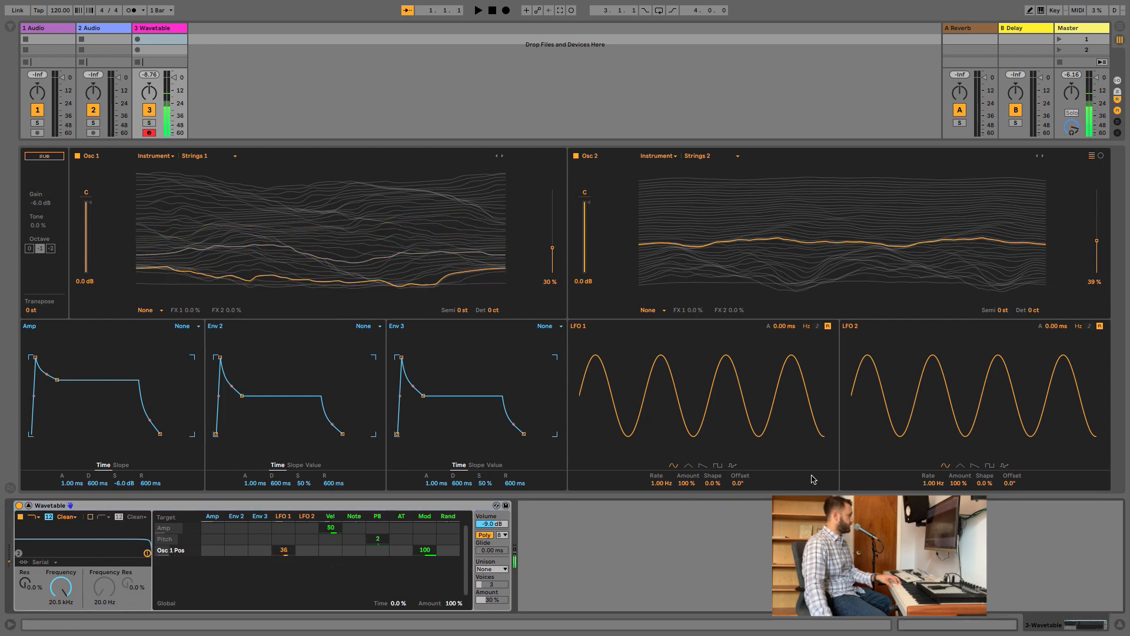
drag(689, 484, 689, 522)
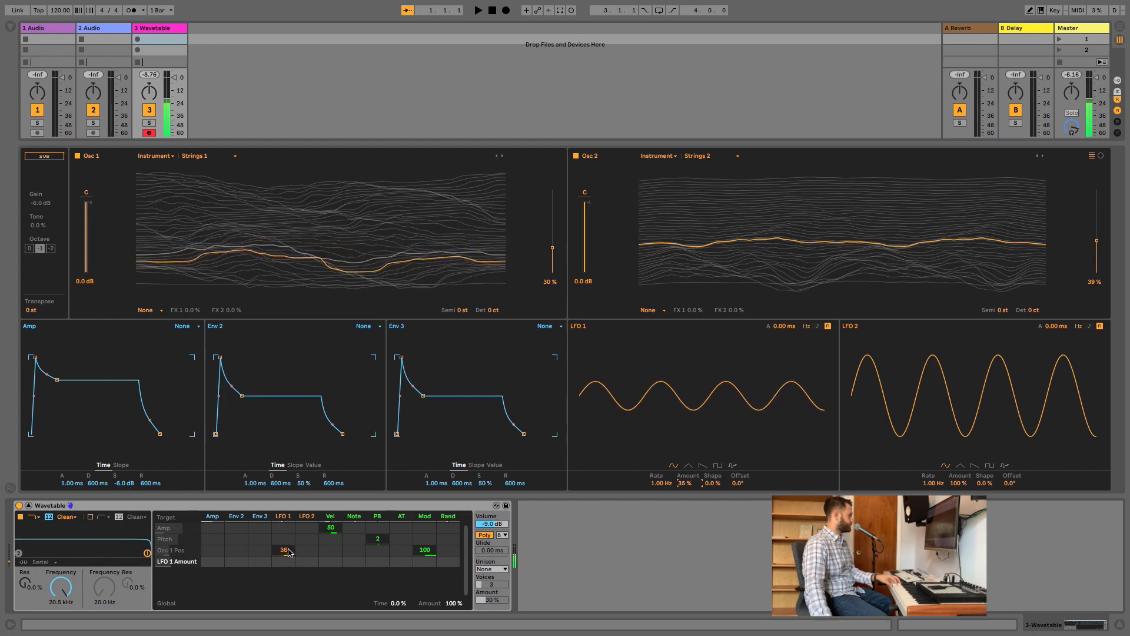
drag(284, 550, 284, 546)
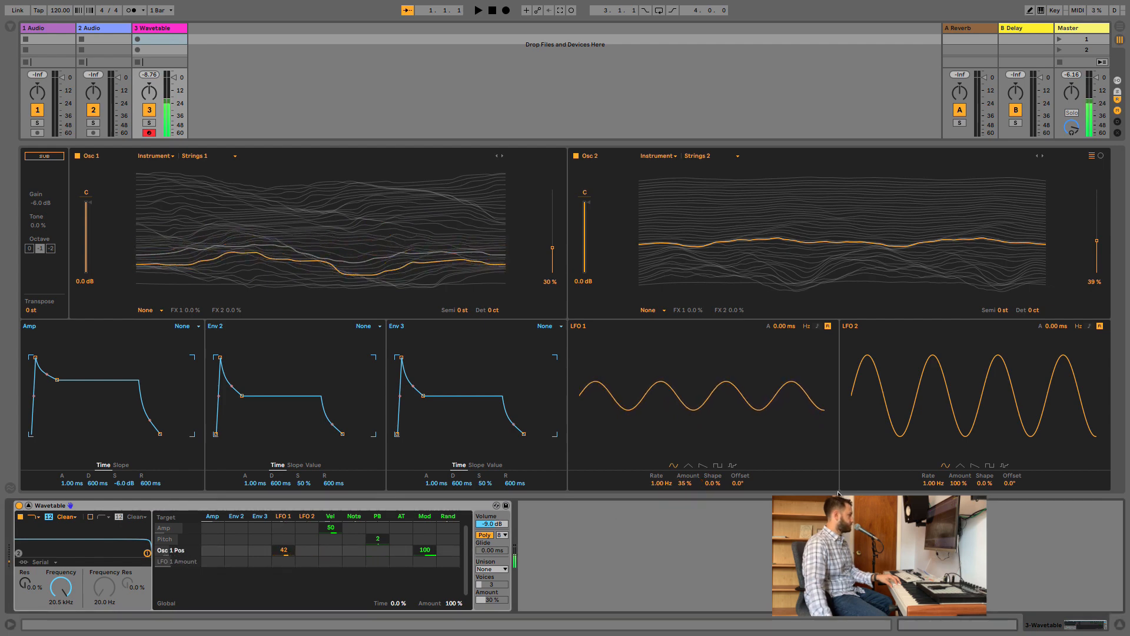
mouse_move(658, 487)
mouse_down()
mouse_move(657, 521)
mouse_move(658, 507)
mouse_up()
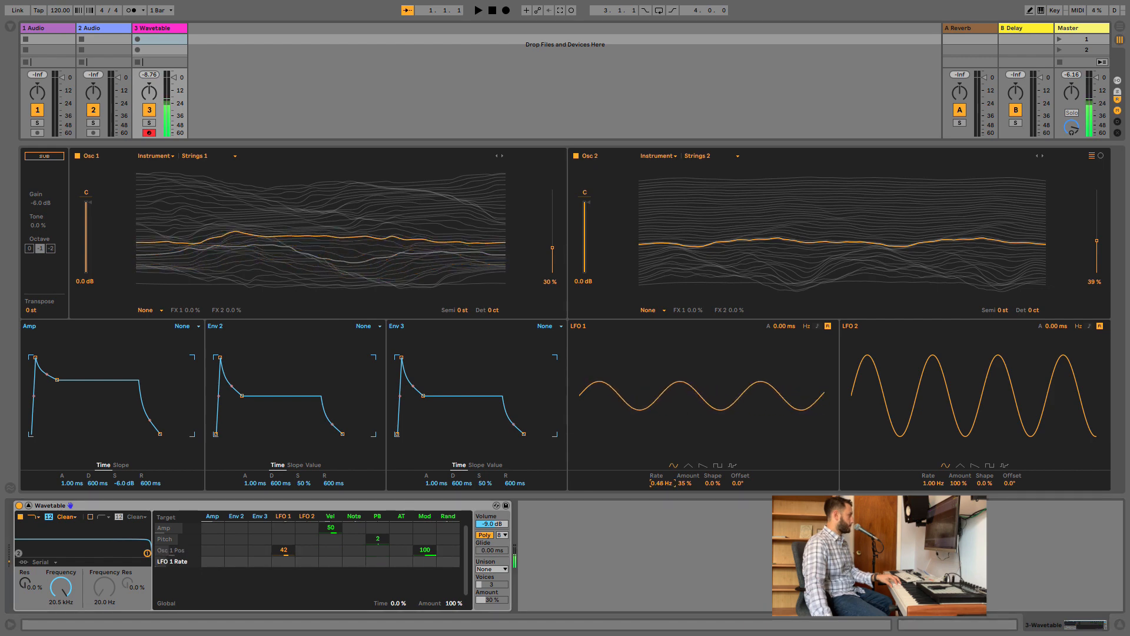
Modulate oscillator 2's wavetable position with LFO 1 by -44 in the modulation matrix
click(1097, 245)
click(283, 561)
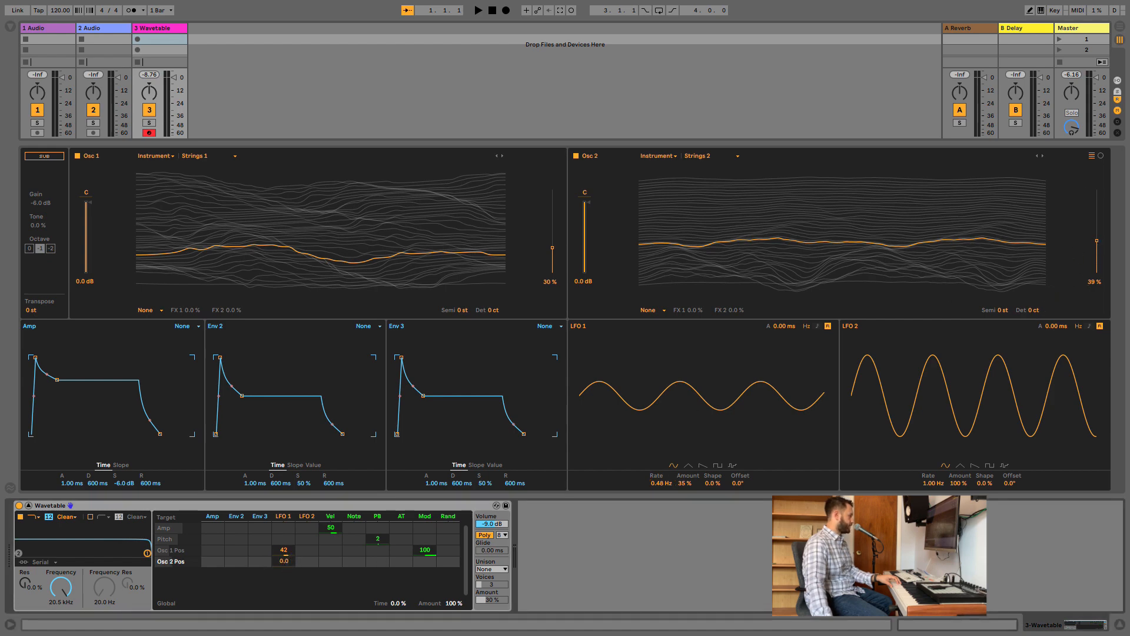
drag(284, 561, 283, 587)
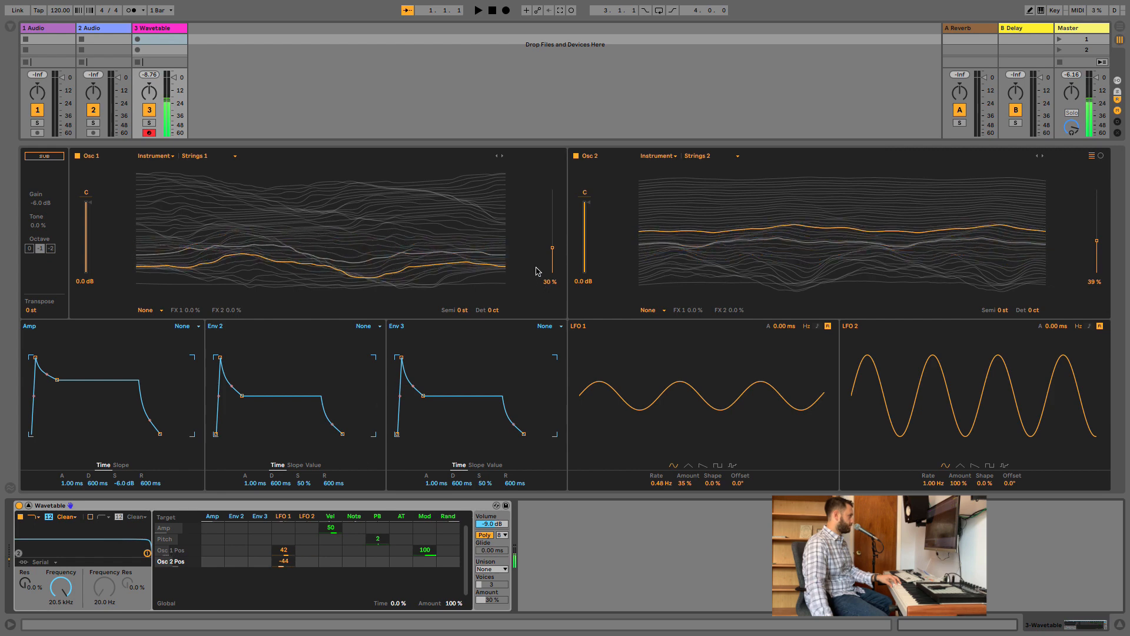
Set the wavetable position to 41% for oscillator 1 and 32% for oscillator 2
drag(552, 248, 554, 242)
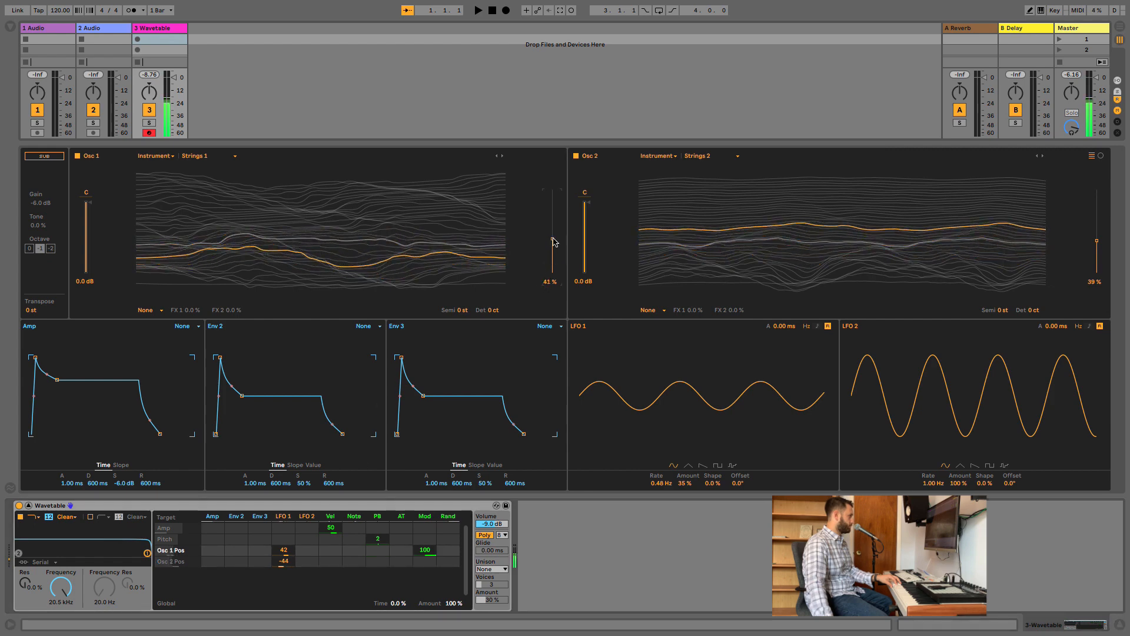
drag(1097, 240, 1097, 247)
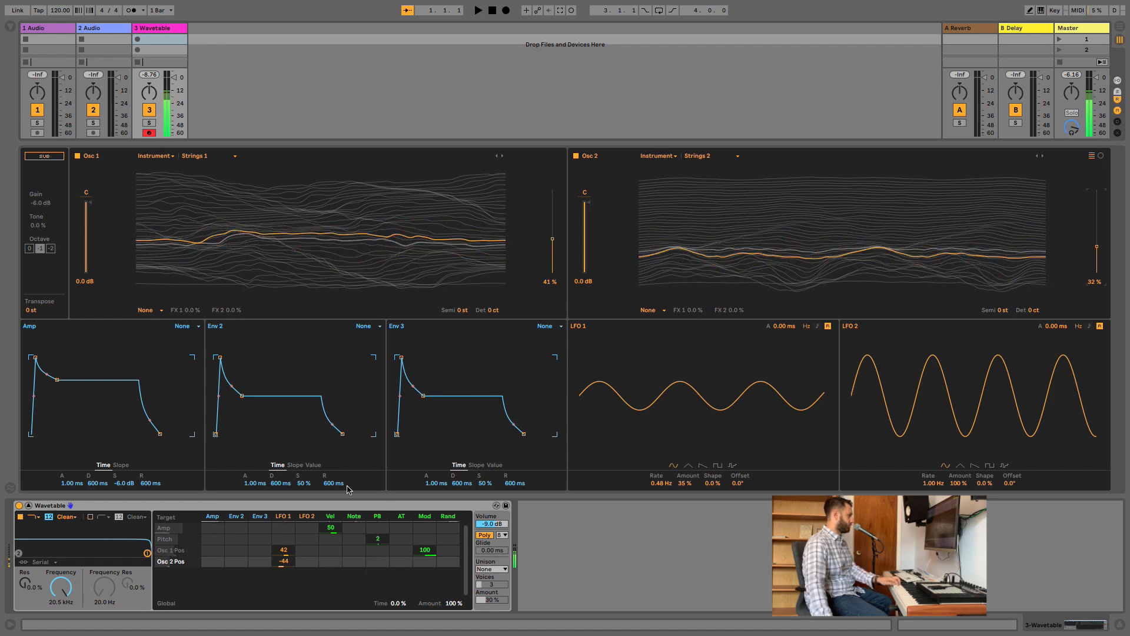
Set the Amp envelope's attack to 60.3 ms
click(73, 483)
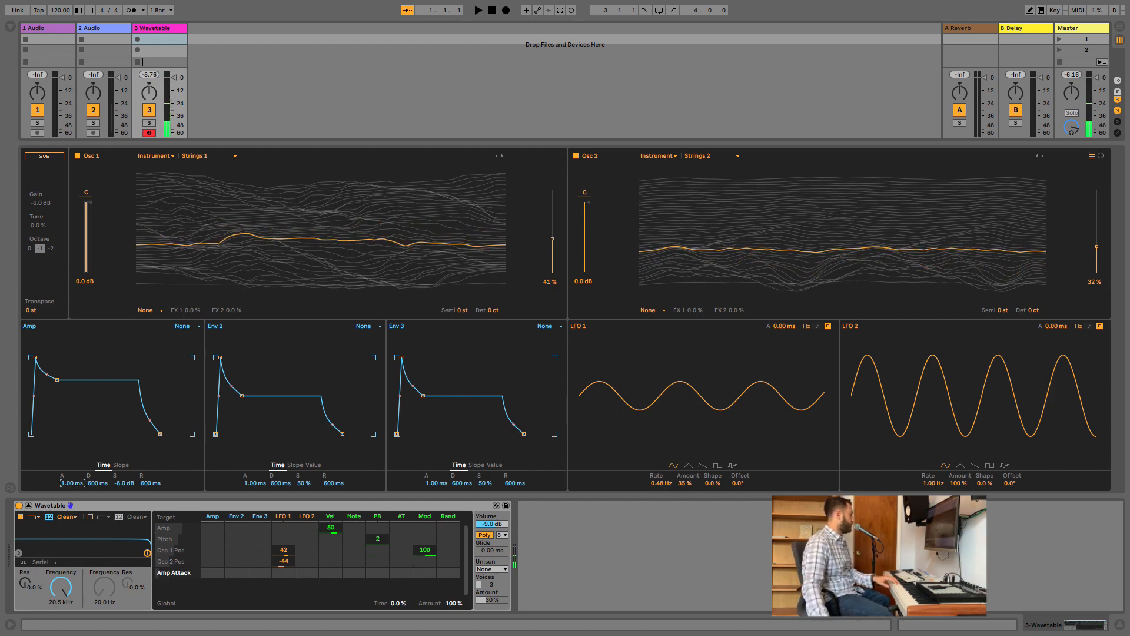
drag(73, 484, 73, 474)
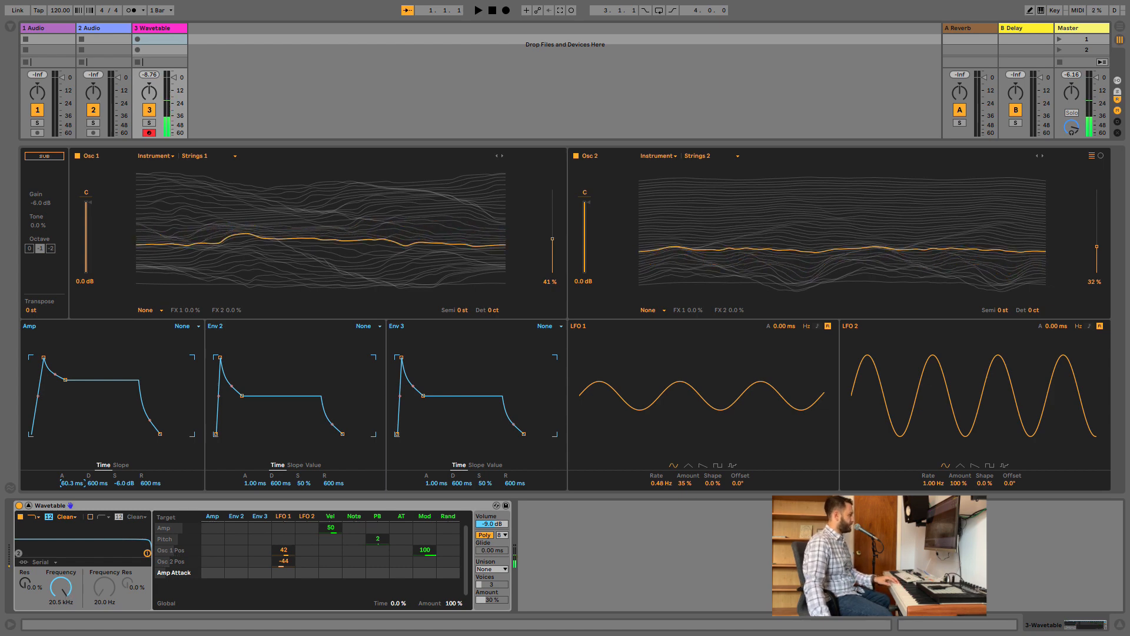
Set filter 1 to a frequency of 1.46 kHz and a resonance of 33%
drag(61, 587, 26, 574)
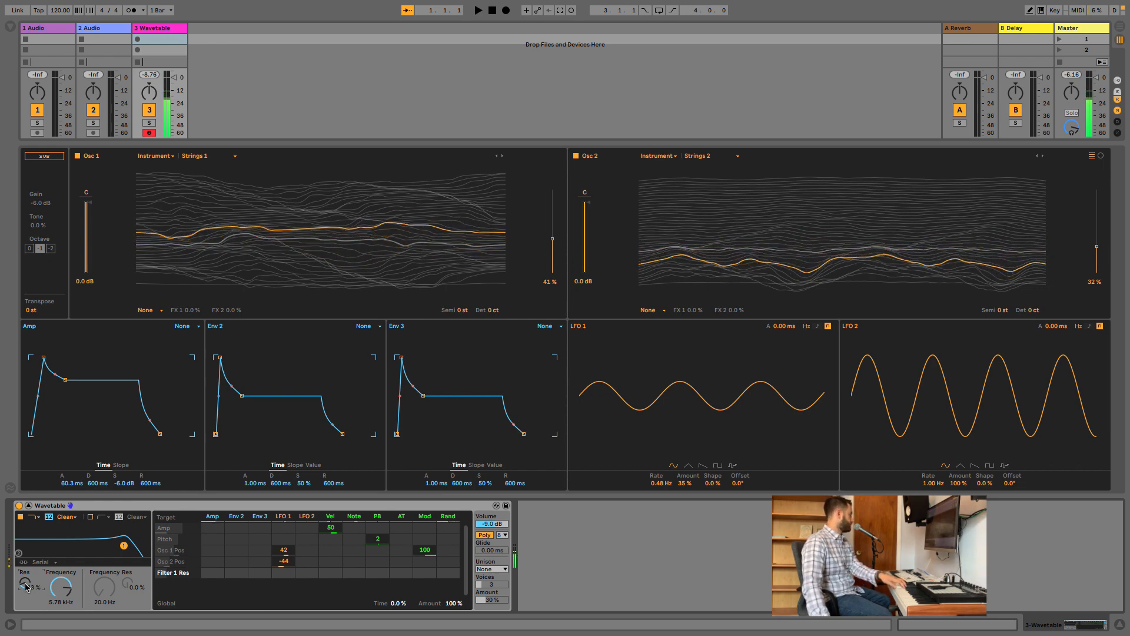
drag(52, 587, 57, 587)
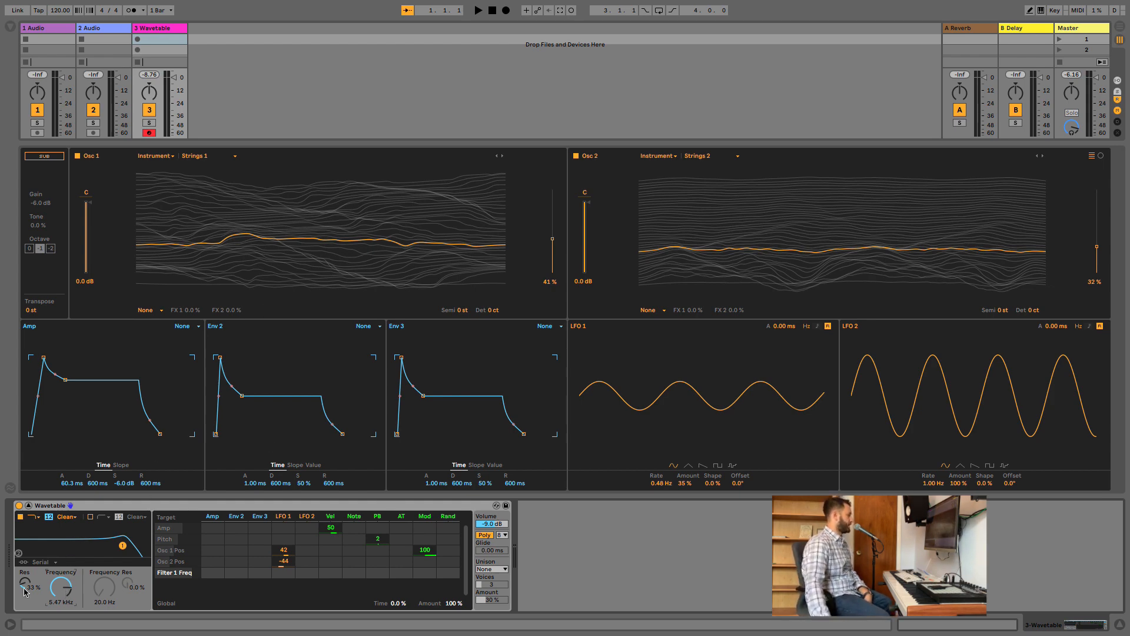
mouse_move(59, 592)
mouse_down()
mouse_move(59, 533)
mouse_move(60, 594)
mouse_up()
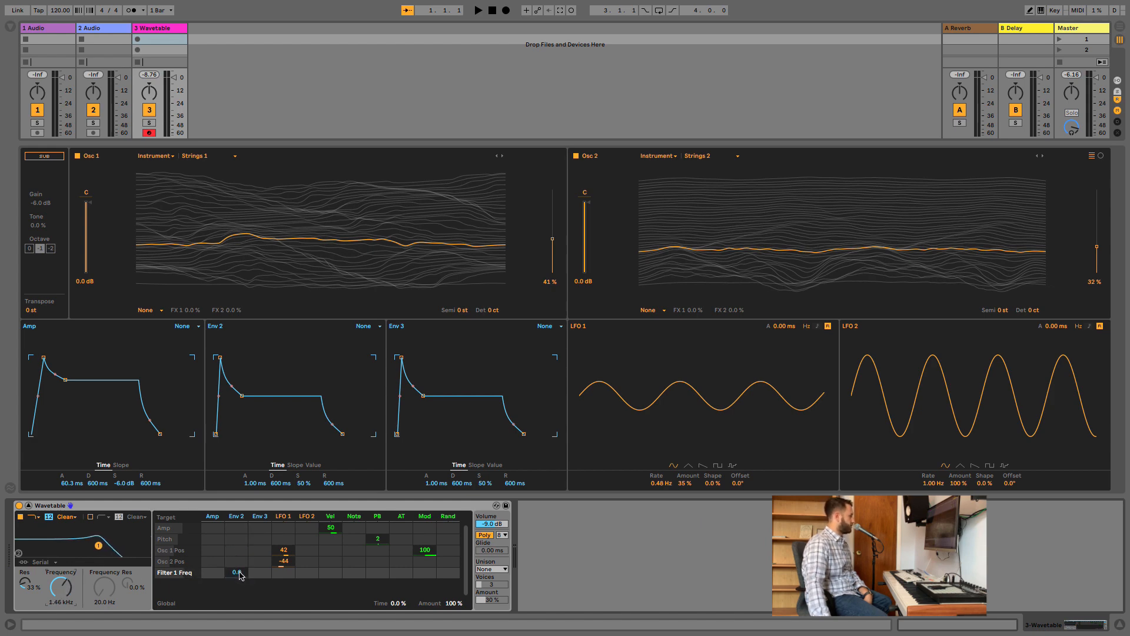
Modulate the filter 1 frequency with Env 2 by 19 and set Env 2's attack to 14.5 ms
drag(237, 572, 237, 564)
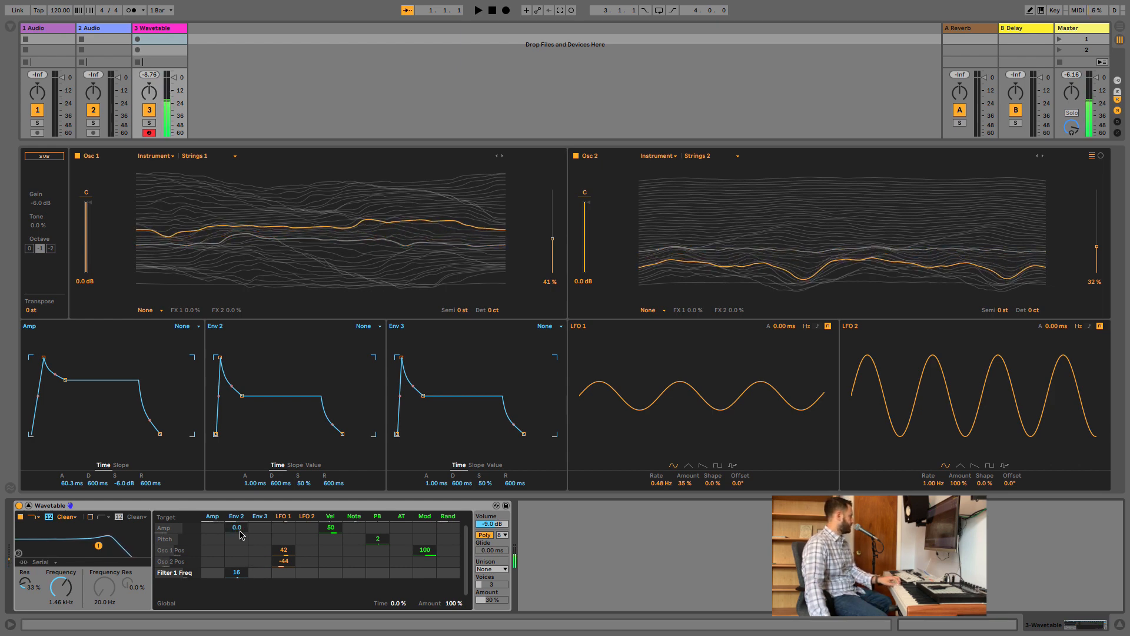
drag(237, 573, 237, 581)
drag(256, 482, 255, 466)
drag(237, 572, 236, 562)
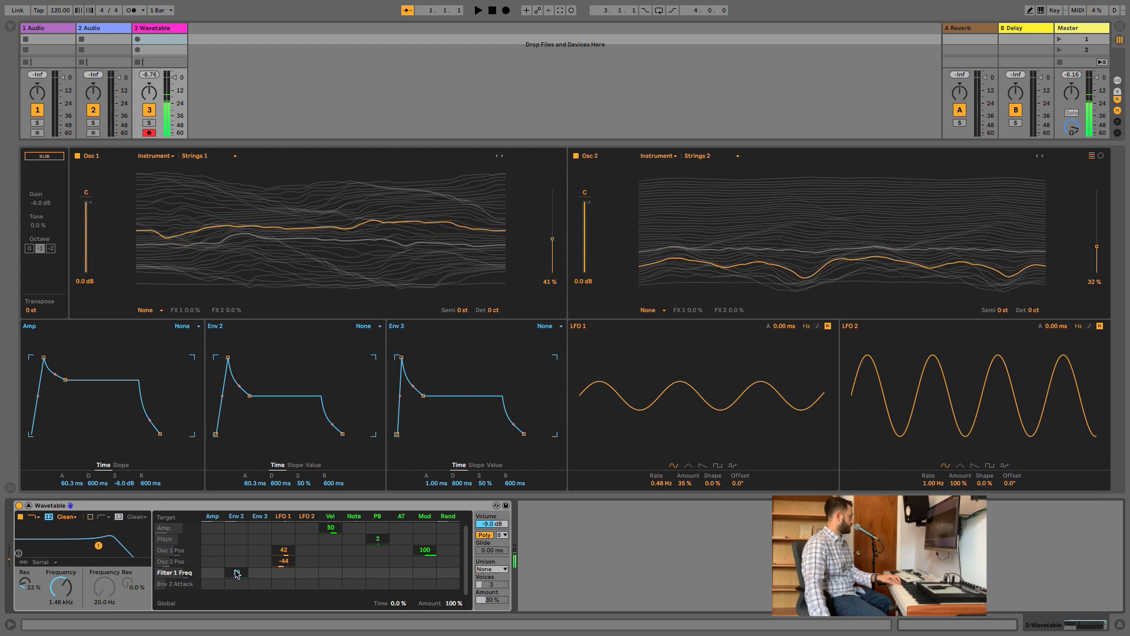
mouse_move(257, 483)
mouse_down()
mouse_move(256, 471)
mouse_move(256, 483)
mouse_up()
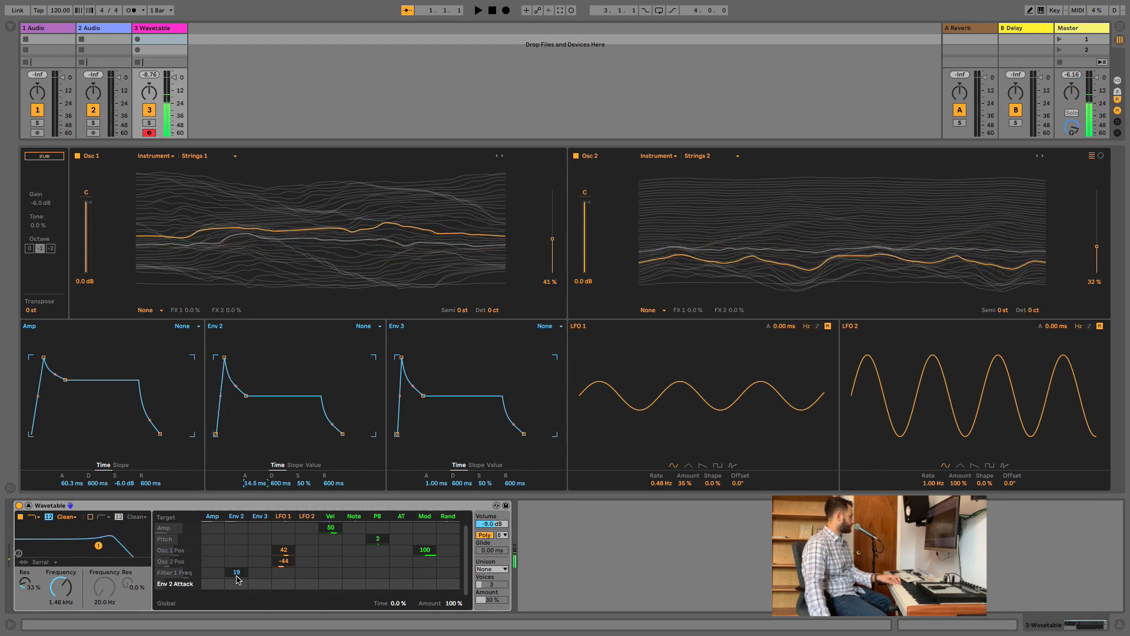
Set Env 2's modulation of the filter 1 frequency to 9.4 and Env 2's attack to 39.6 ms
click(237, 573)
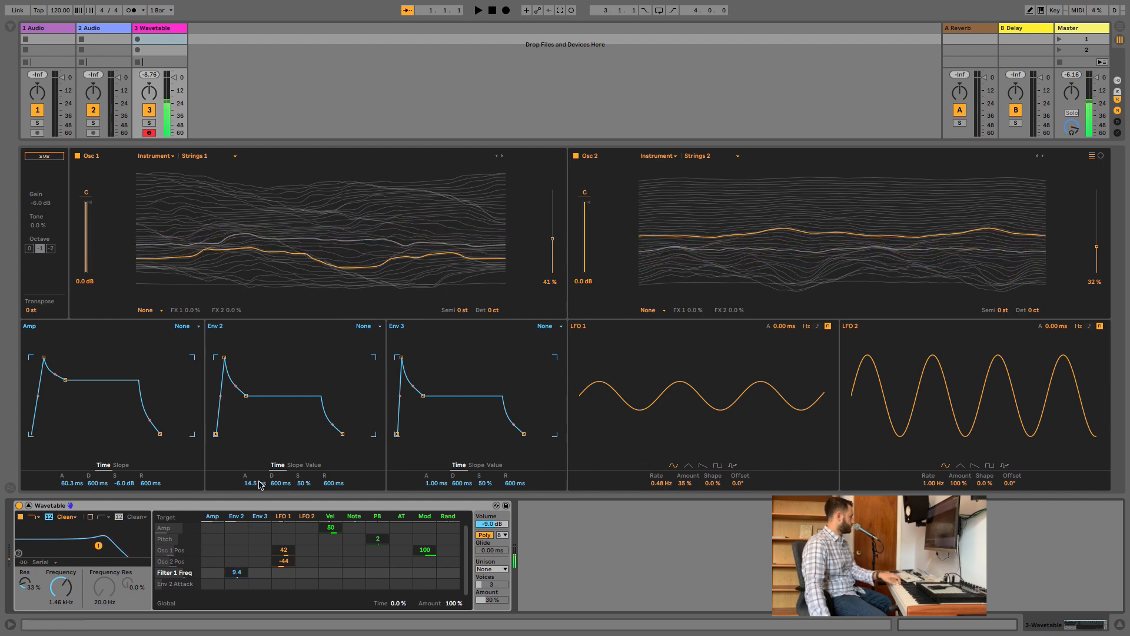
mouse_move(260, 484)
mouse_down()
mouse_move(257, 464)
mouse_move(259, 484)
mouse_up()
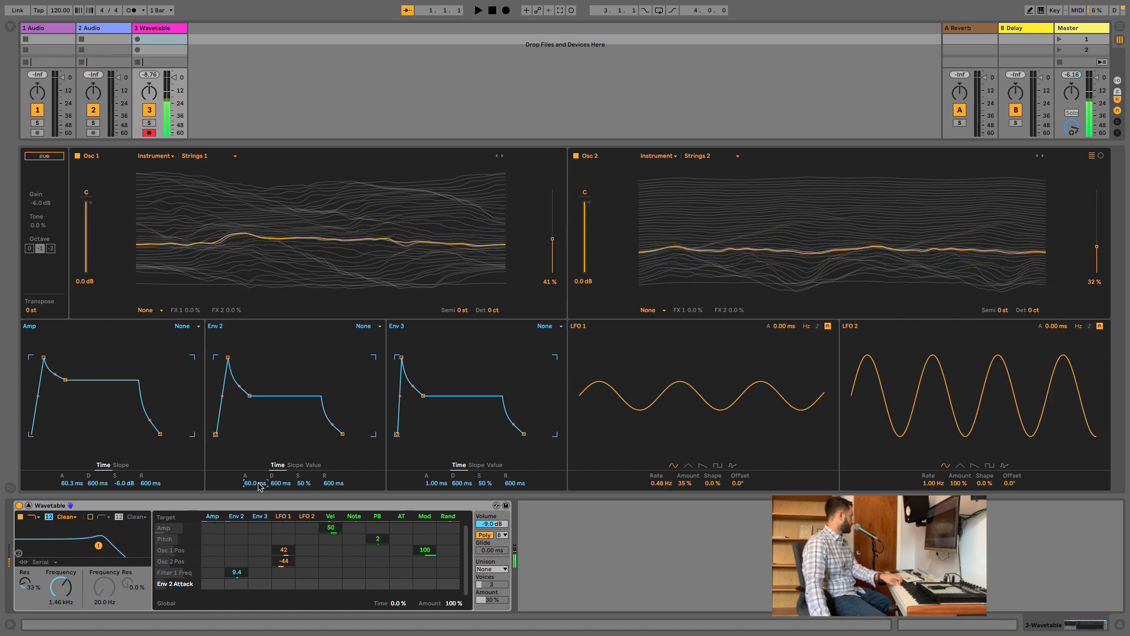
drag(256, 484, 259, 487)
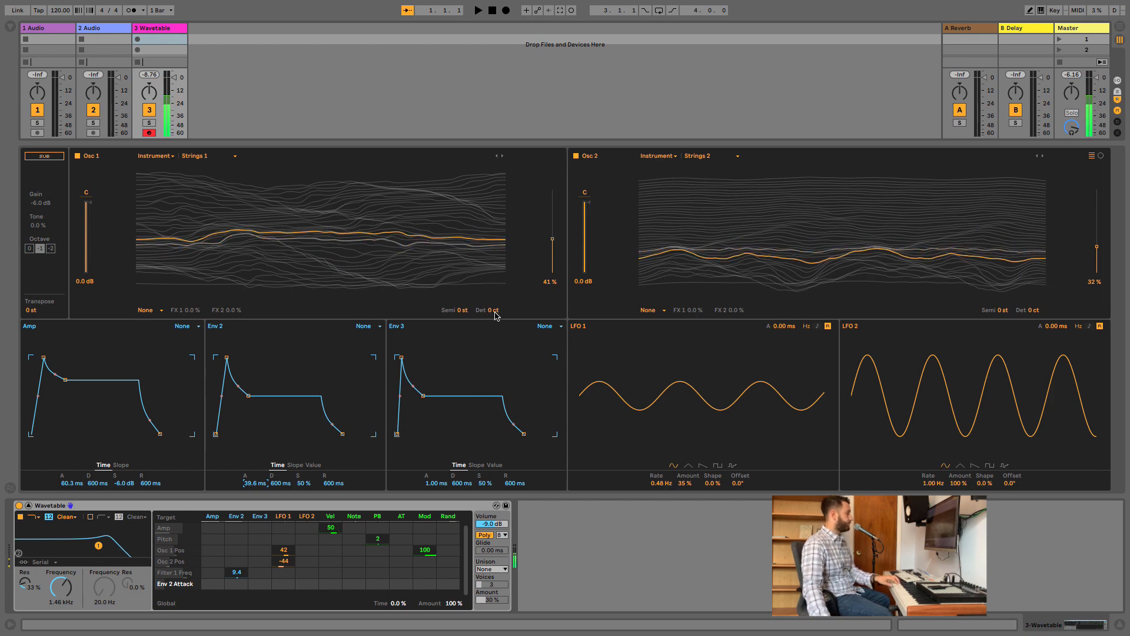
Detune oscillator 1 to 9 ct and oscillator 2 to -7 ct, and transpose oscillator 1 up 12 semitones
mouse_move(497, 316)
mouse_down()
mouse_move(496, 303)
mouse_move(497, 315)
mouse_up()
drag(1038, 312, 1038, 316)
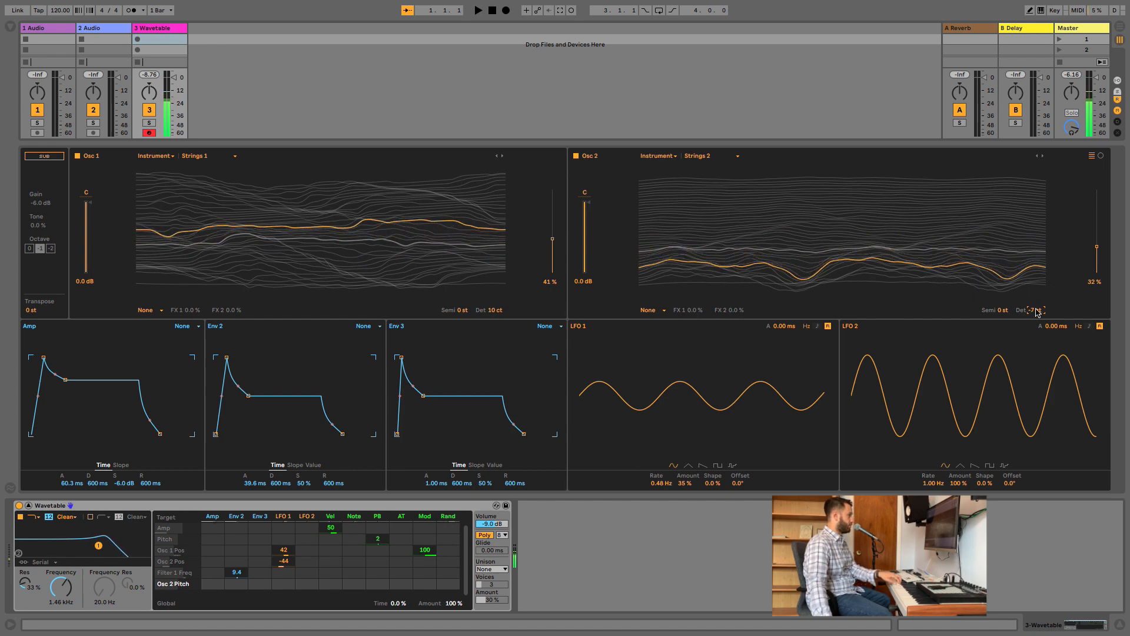
drag(495, 312, 494, 317)
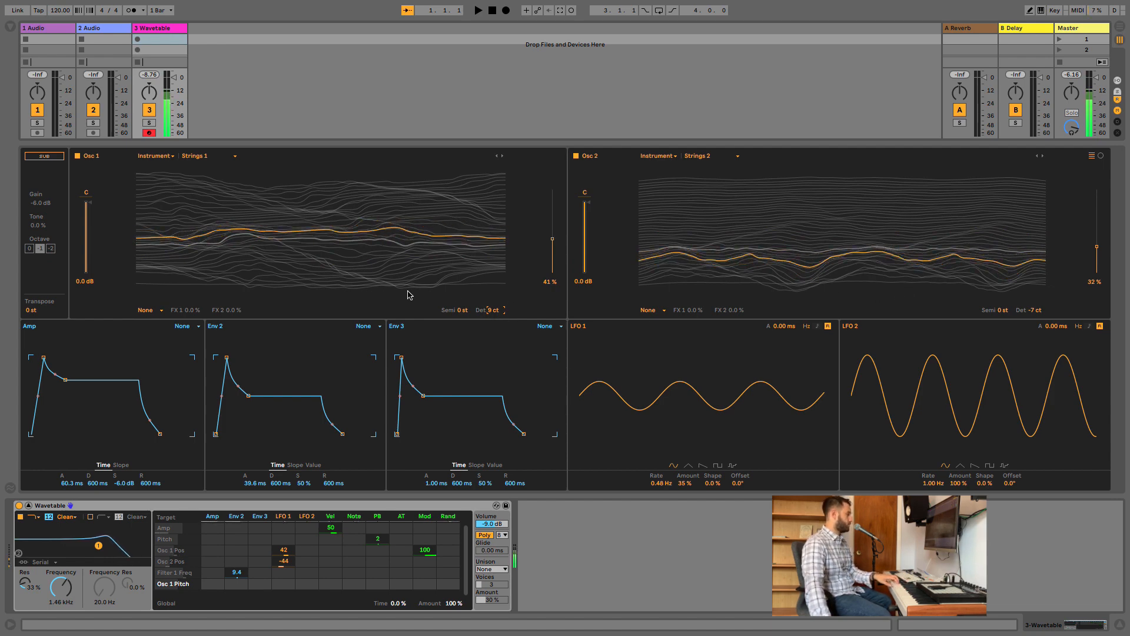
drag(465, 310, 465, 285)
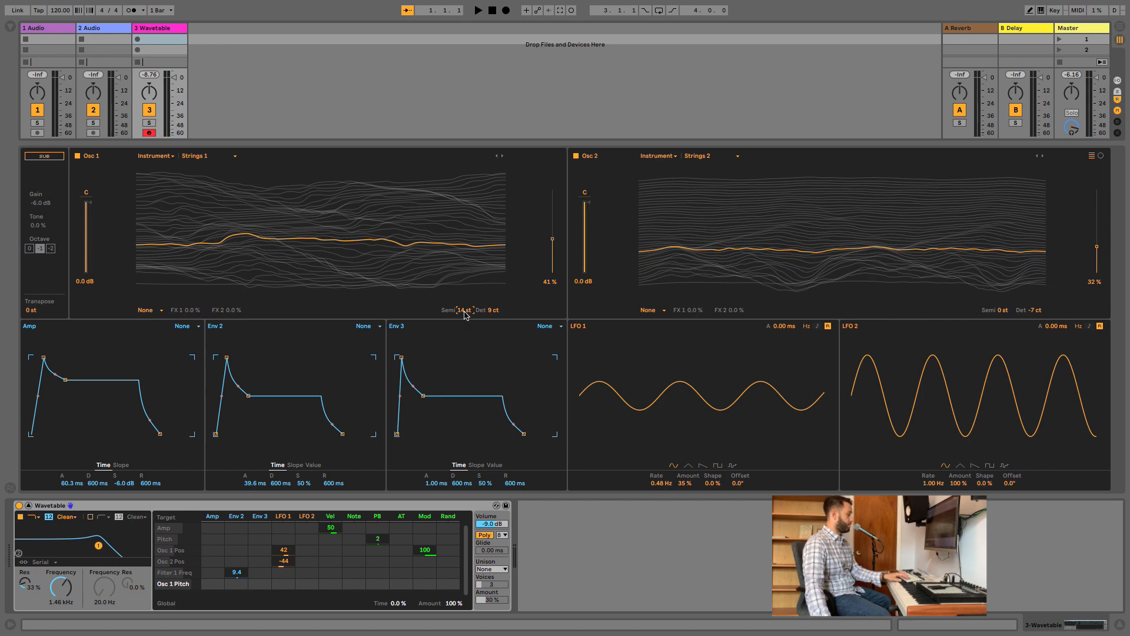
text(12)
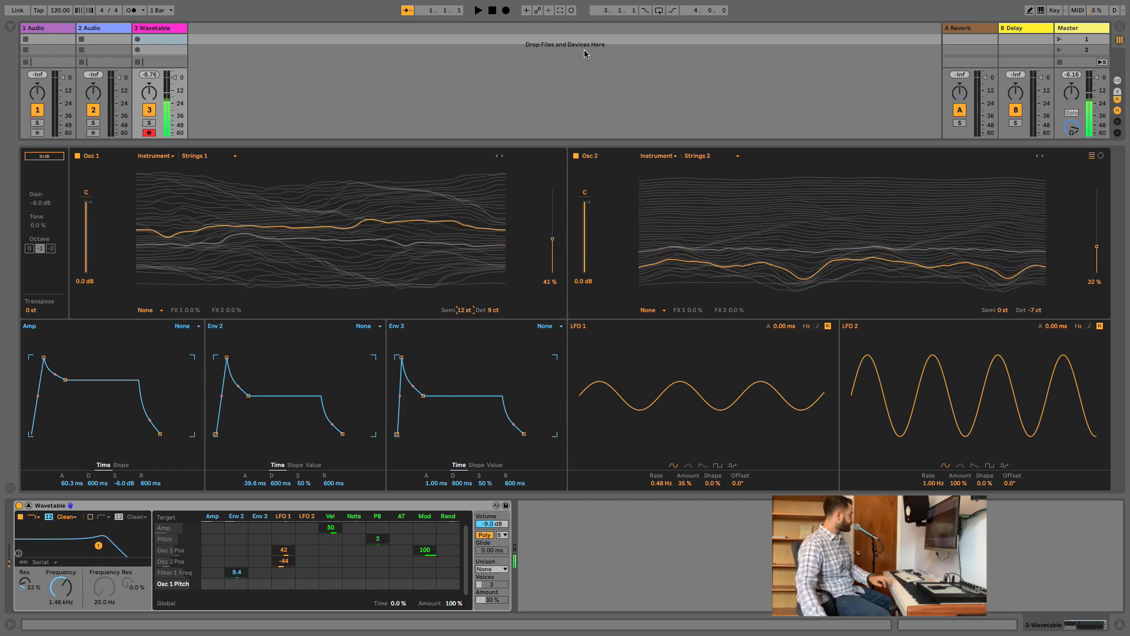
Enable the sub oscillator with a tone of 27% and a gain of -11 dB
click(49, 158)
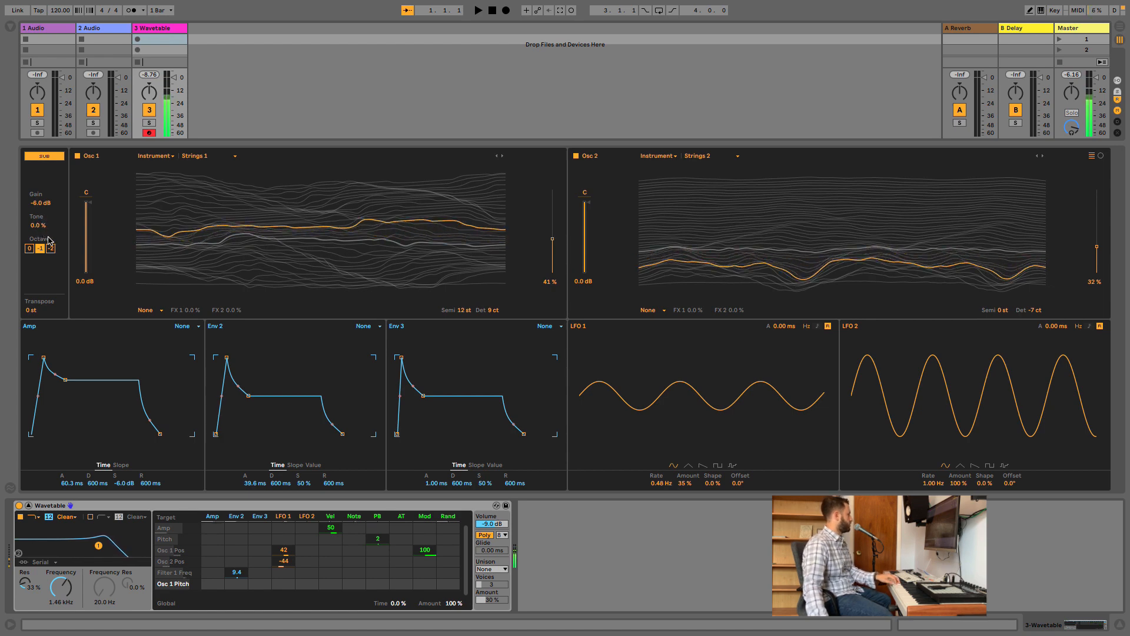
drag(34, 229, 40, 207)
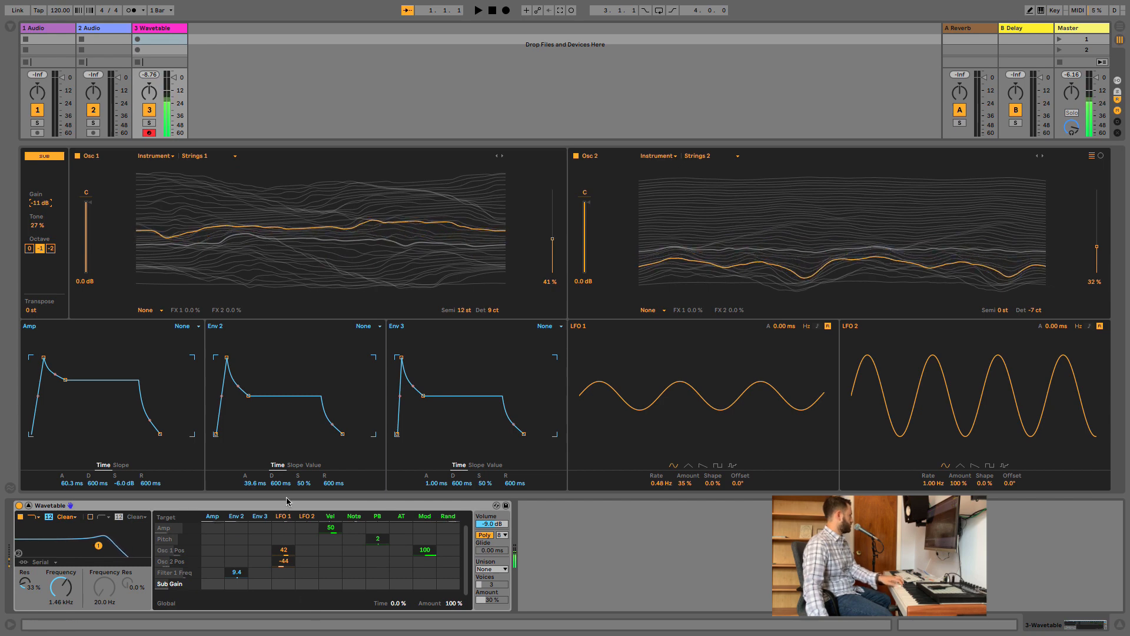
Set Env 2's decay to 2.76 s, its modulation of the filter 1 frequency to 6.0 and the filter frequency to 2.15 kHz
drag(281, 484, 281, 454)
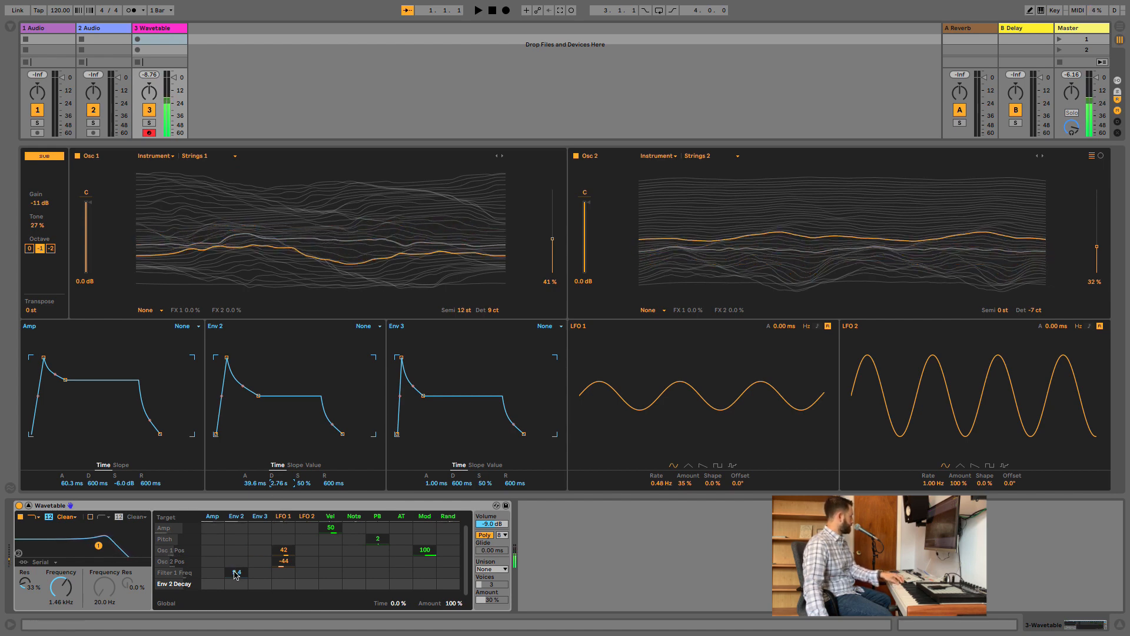
drag(236, 576, 236, 584)
mouse_move(513, 610)
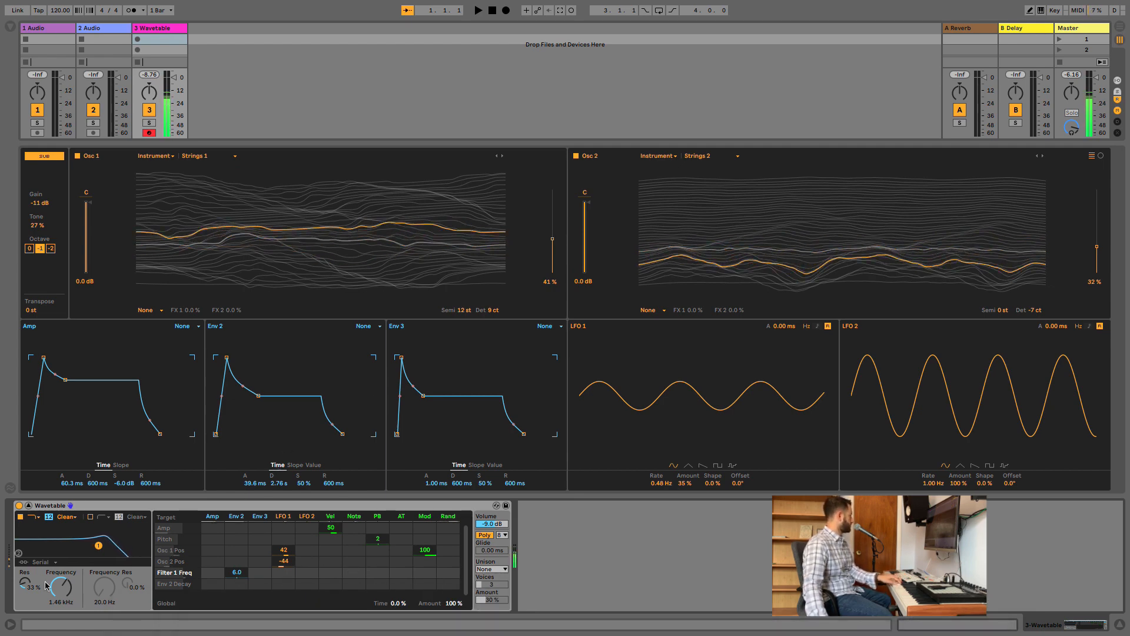
drag(59, 592, 60, 585)
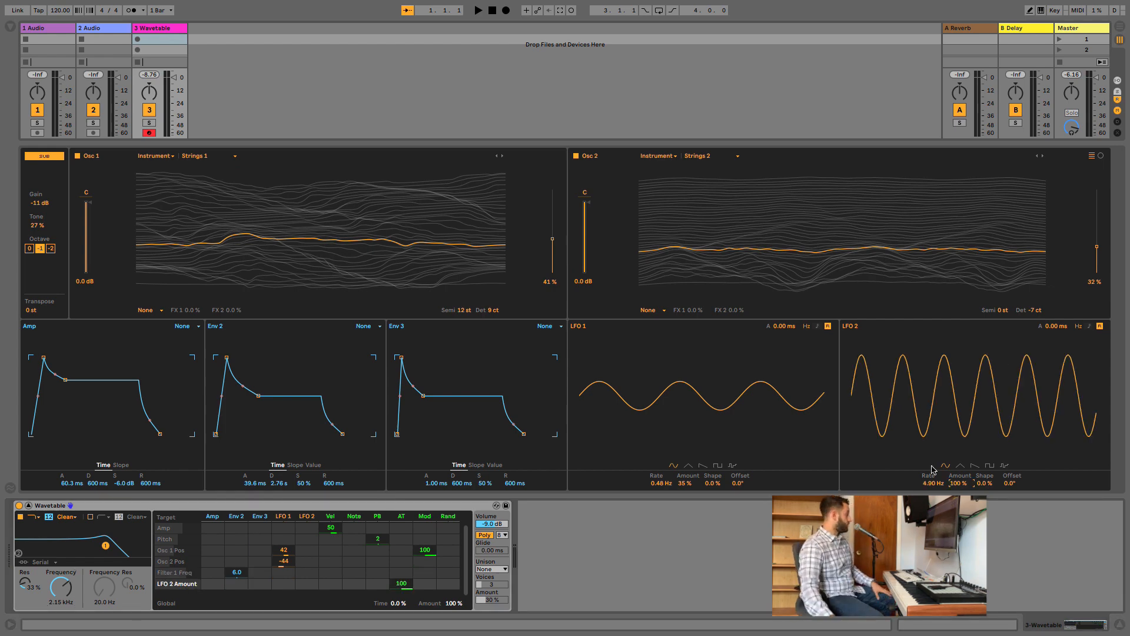
Modulate the pitch with LFO 2 by 0.5 and LFO 2's amount with aftertouch by 100
drag(305, 542, 305, 528)
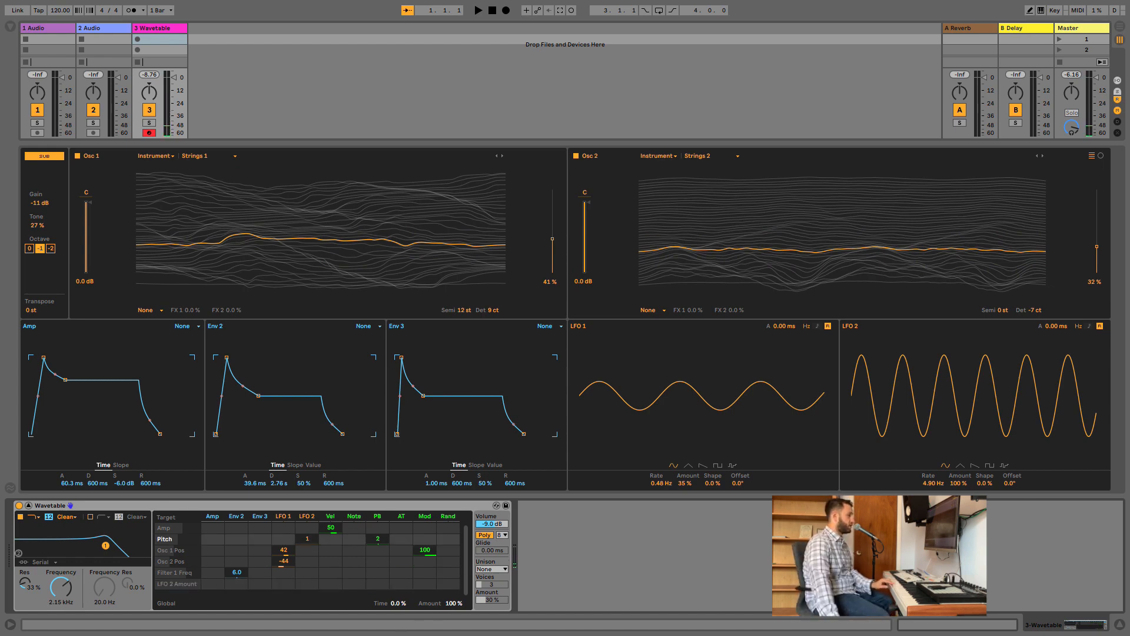
click(958, 484)
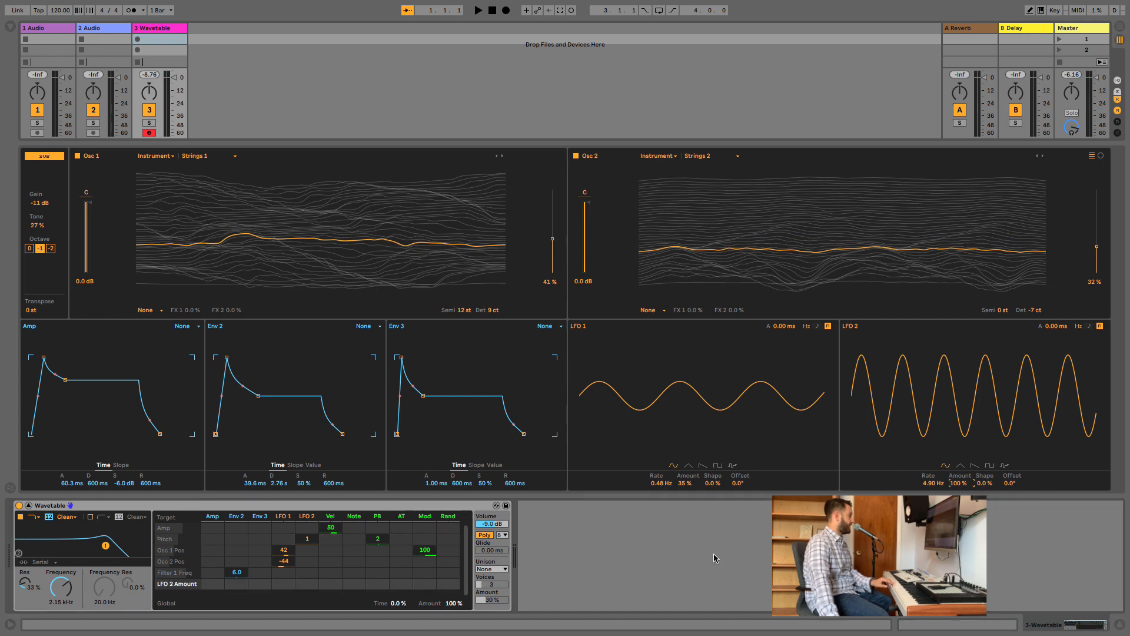
drag(403, 588, 403, 548)
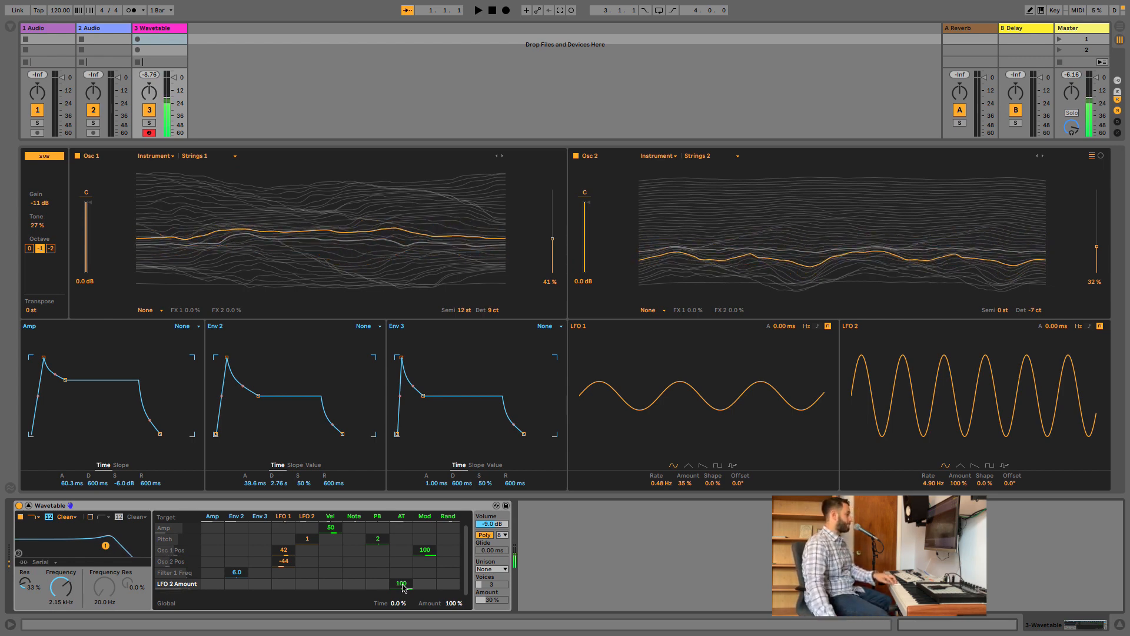
drag(307, 539, 310, 543)
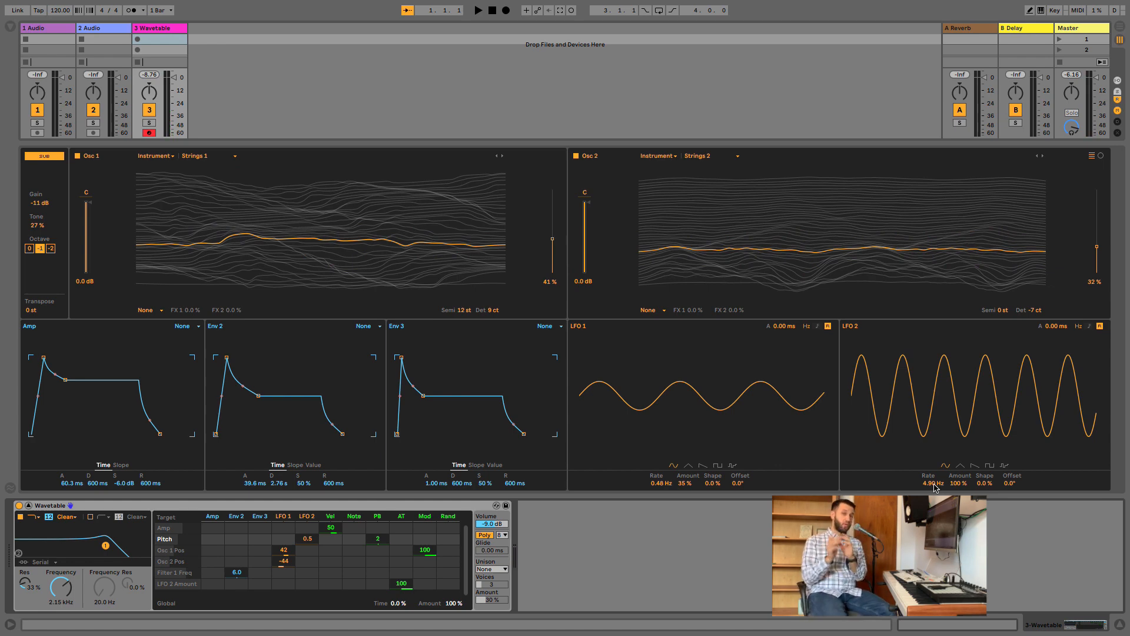
Add a Reverb audio effect after Wavetable on the third track
click(10, 26)
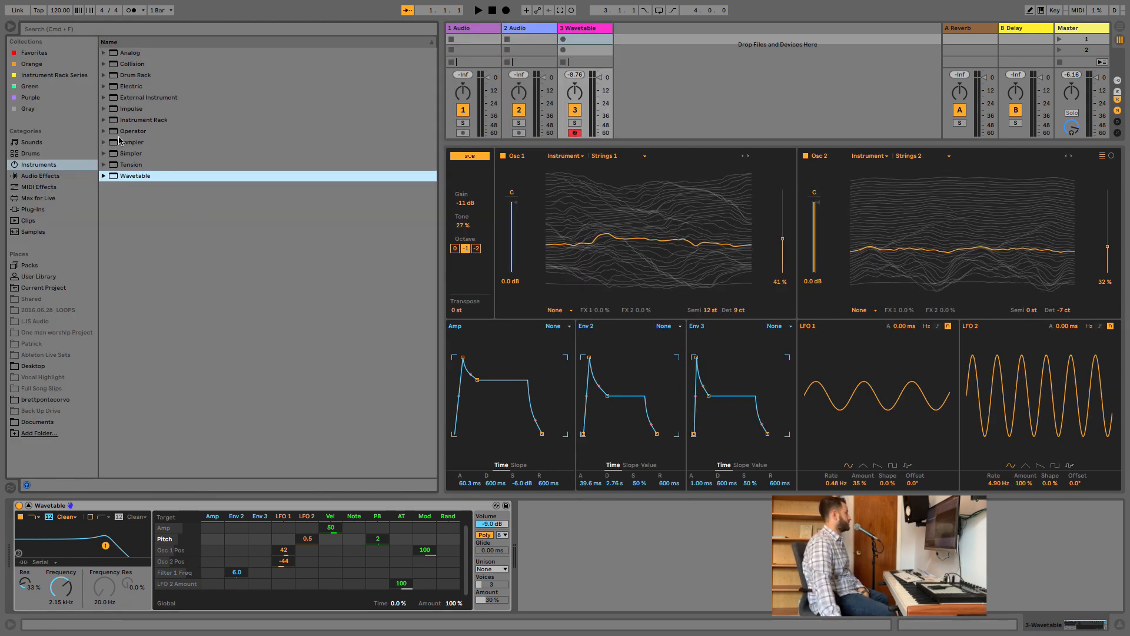
click(54, 176)
drag(146, 467, 552, 550)
click(10, 26)
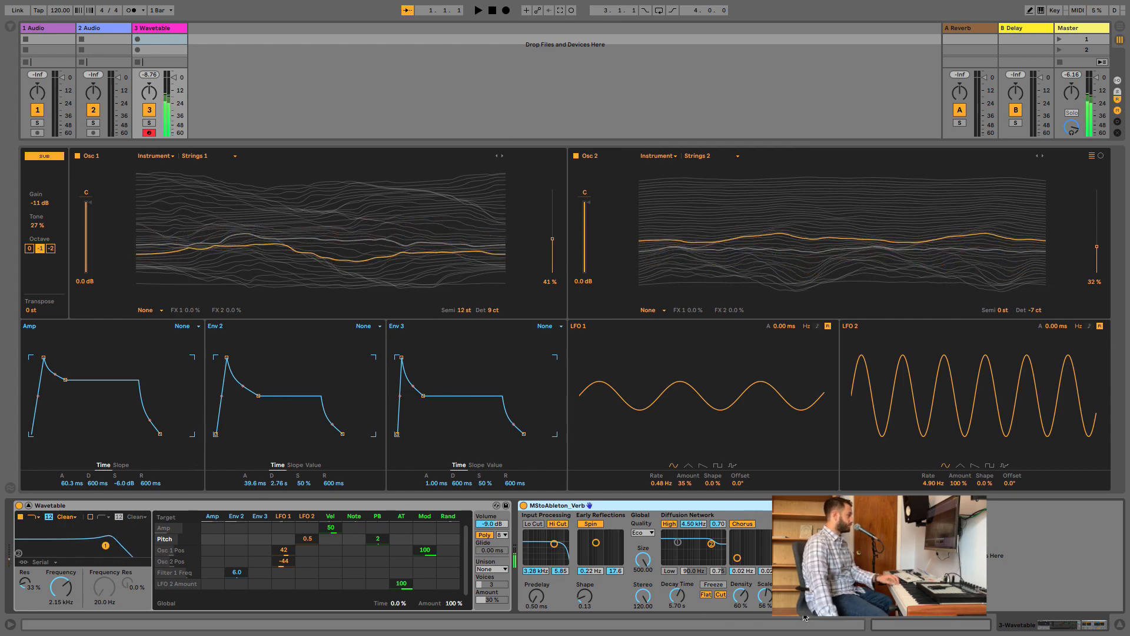
Set the reverb's decay time to 1.60 s
click(679, 599)
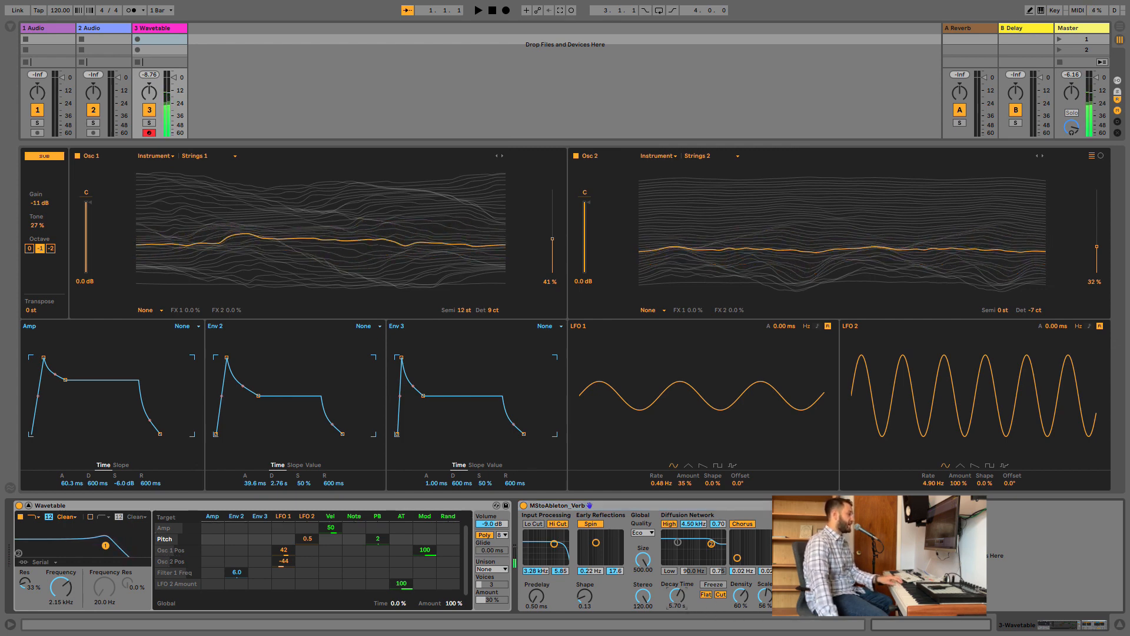
drag(679, 599, 679, 611)
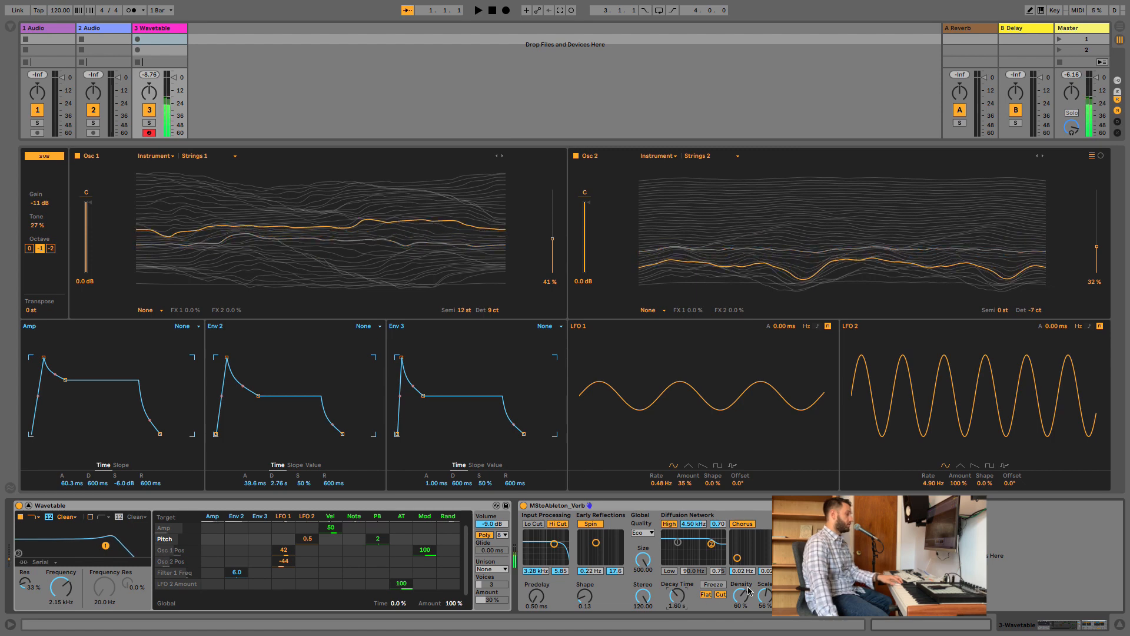